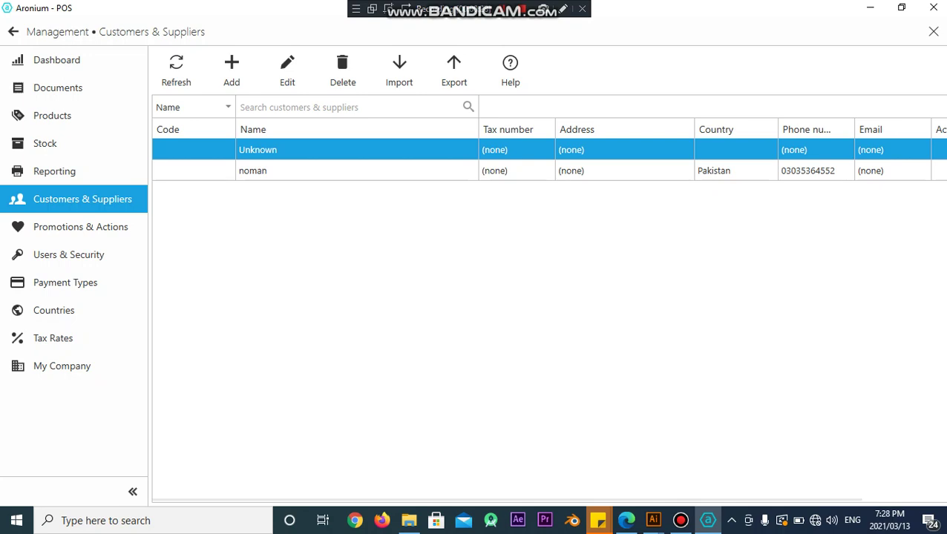
# Rename the default customer "Unknown" to "eman carporation" and save the record.
pyautogui.click(287, 71)
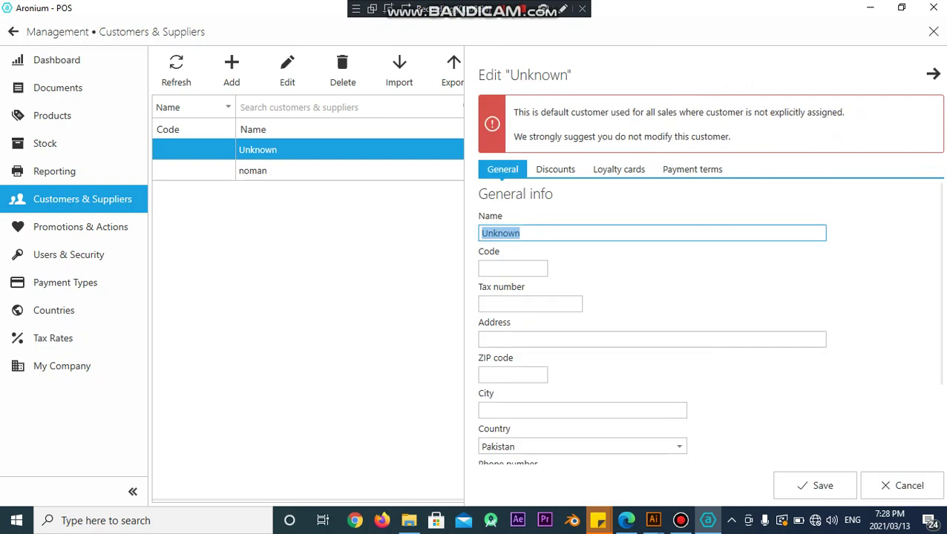
pyautogui.write('eman')
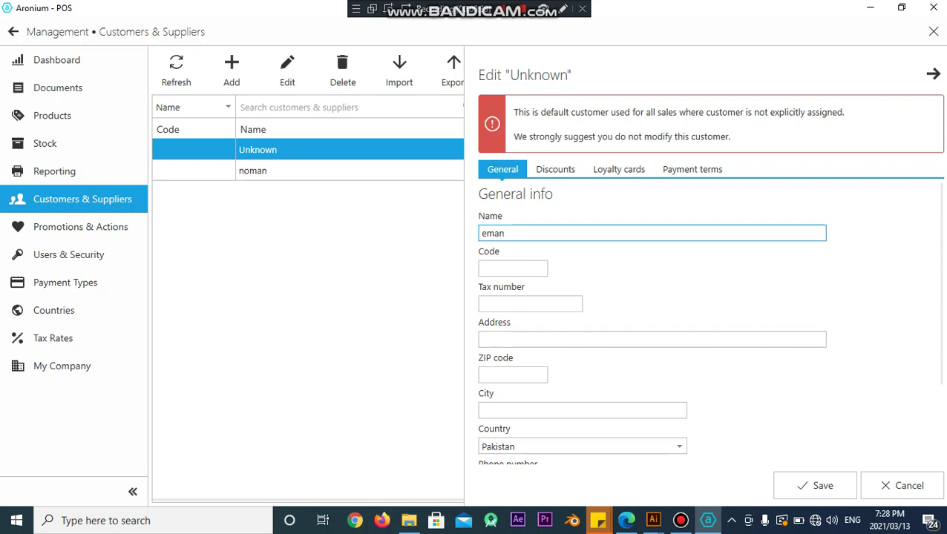
pyautogui.write(' carporation')
pyautogui.scroll(-2, 650, 323)
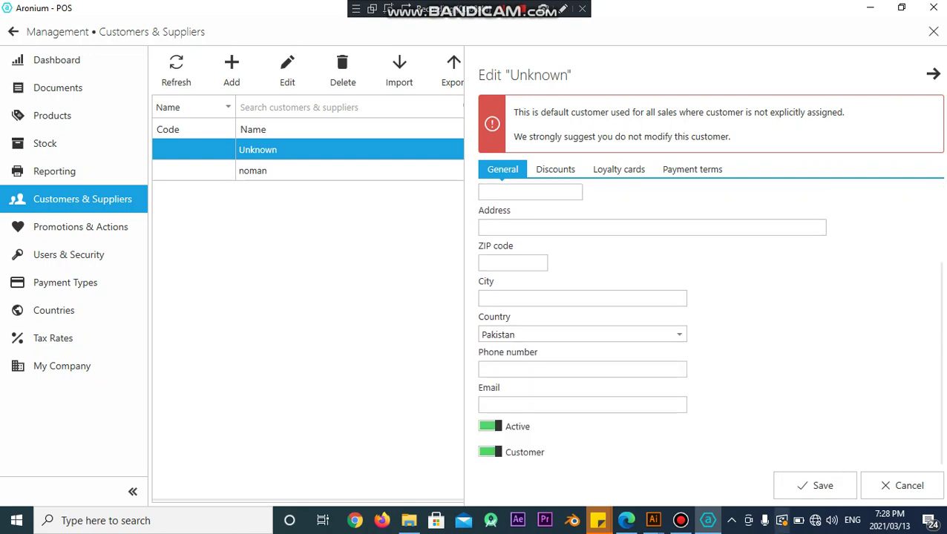
pyautogui.click(815, 486)
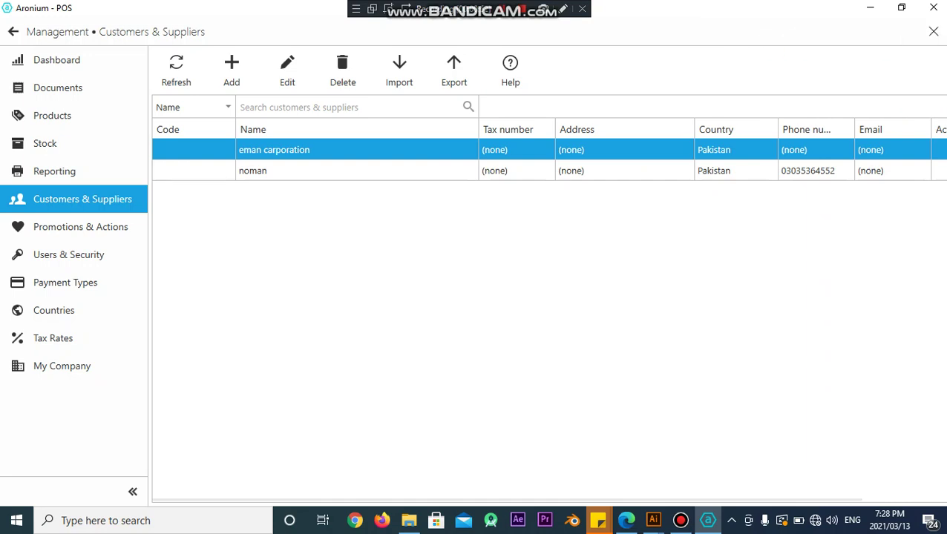
# Delete the customer listed below eman carporation, confirming the removal.
pyautogui.click(357, 171)
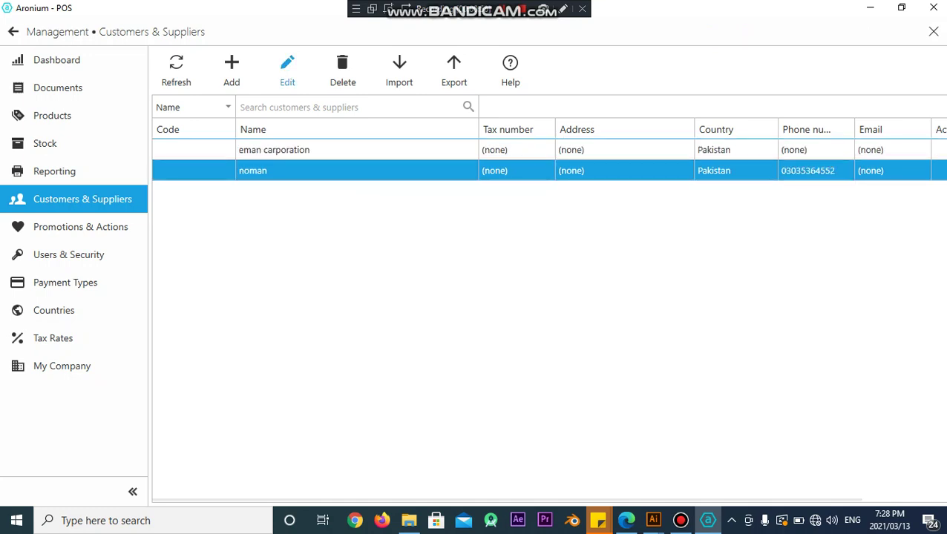
pyautogui.click(287, 71)
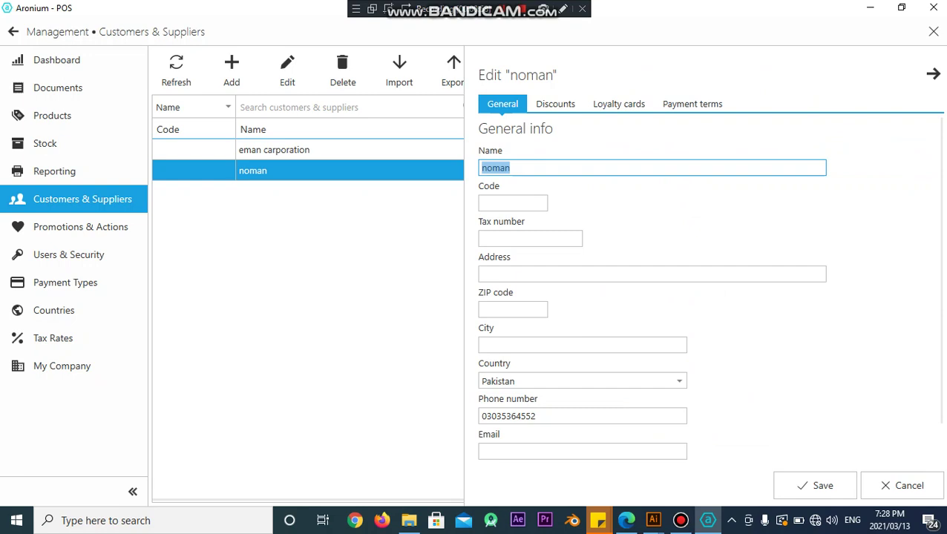
pyautogui.click(933, 74)
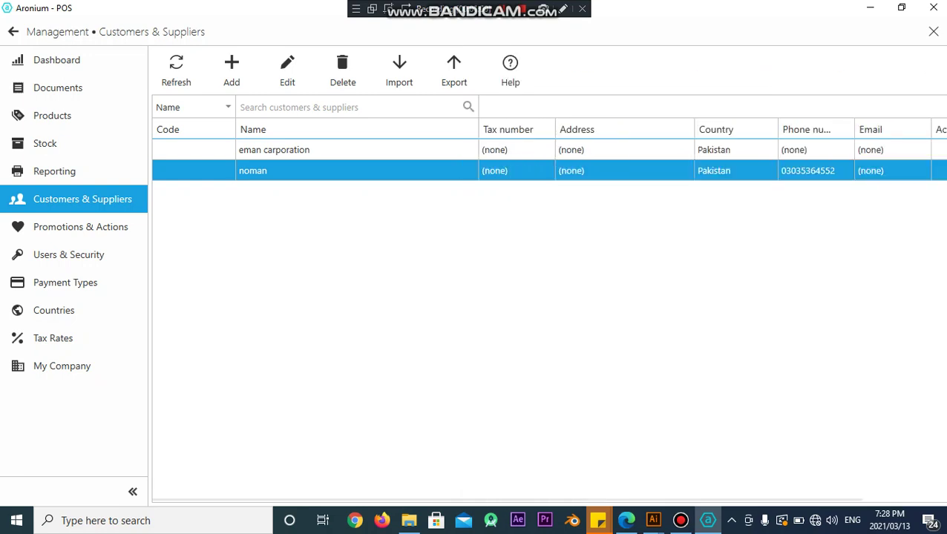
pyautogui.click(342, 70)
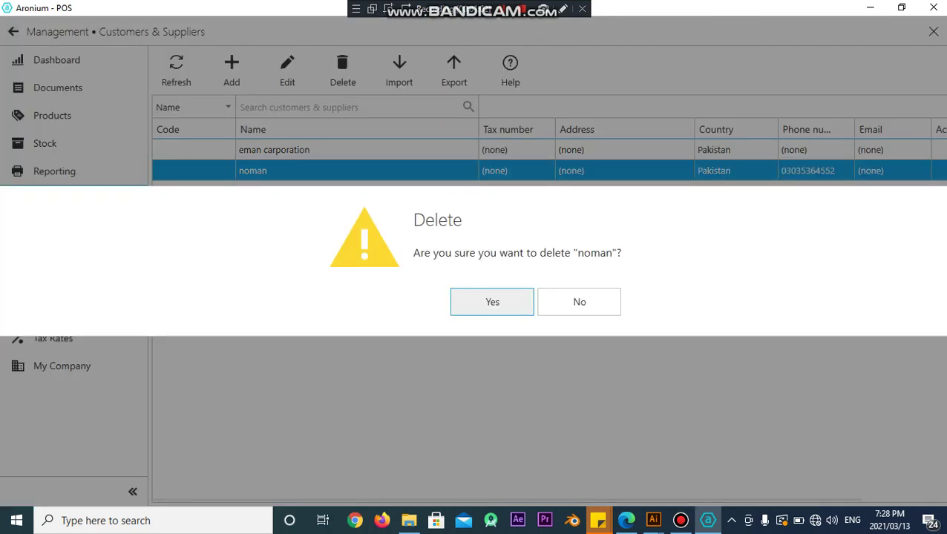
pyautogui.press('Return')
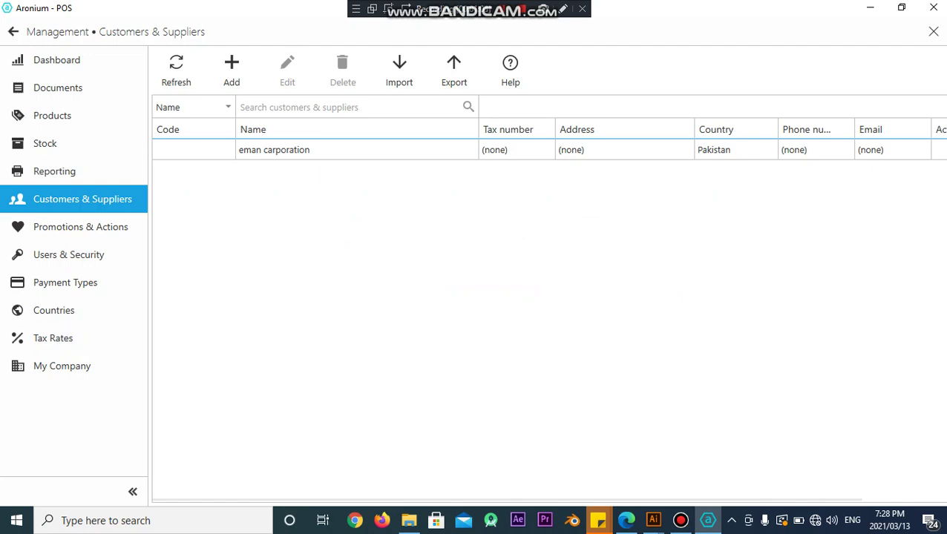
# Try to delete the default customer "eman carporation" from the customers and suppliers list.
pyautogui.click(319, 149)
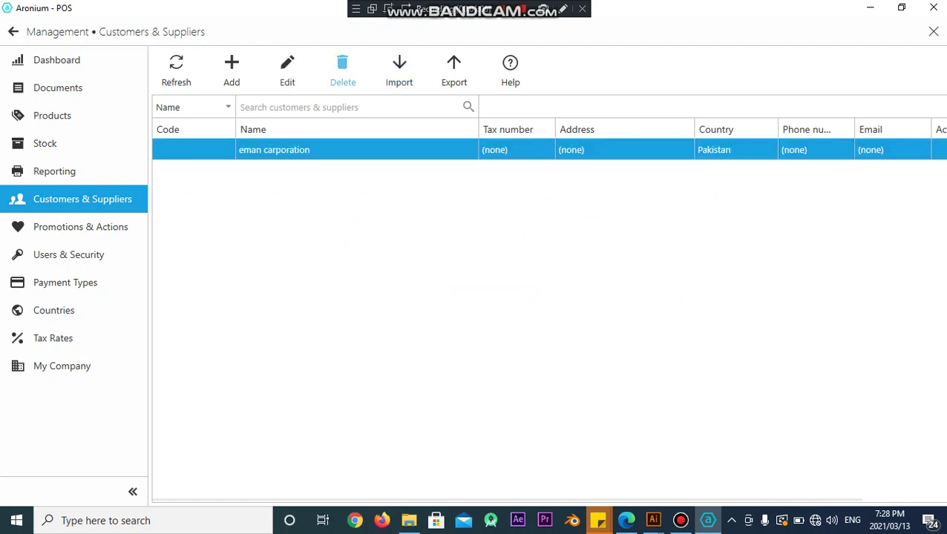
pyautogui.click(342, 71)
pyautogui.click(518, 300)
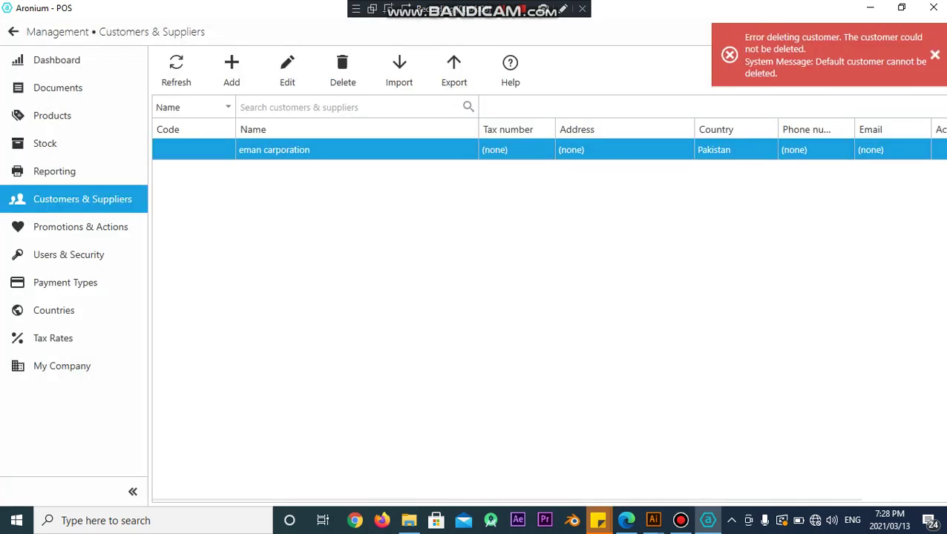
# Delete the "fort" product group from the product list and confirm.
pyautogui.click(52, 115)
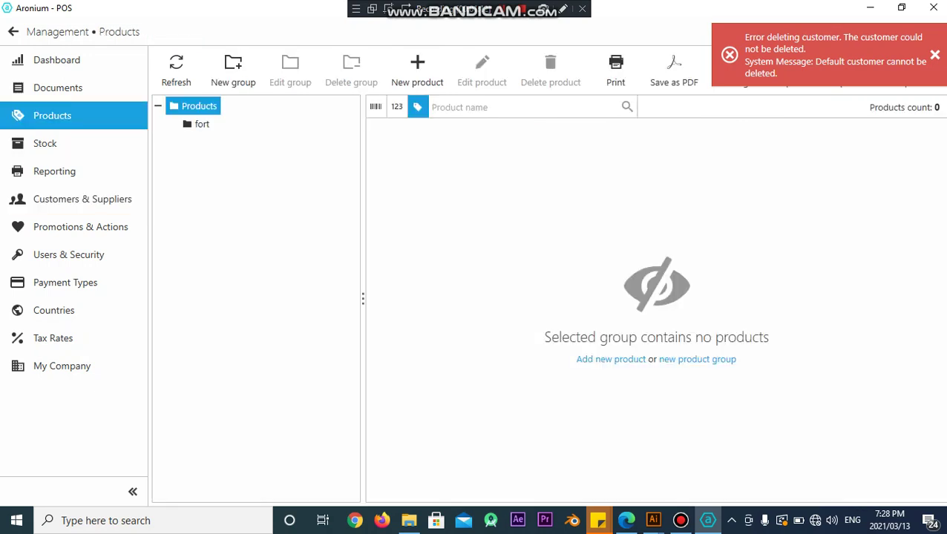
pyautogui.click(196, 124)
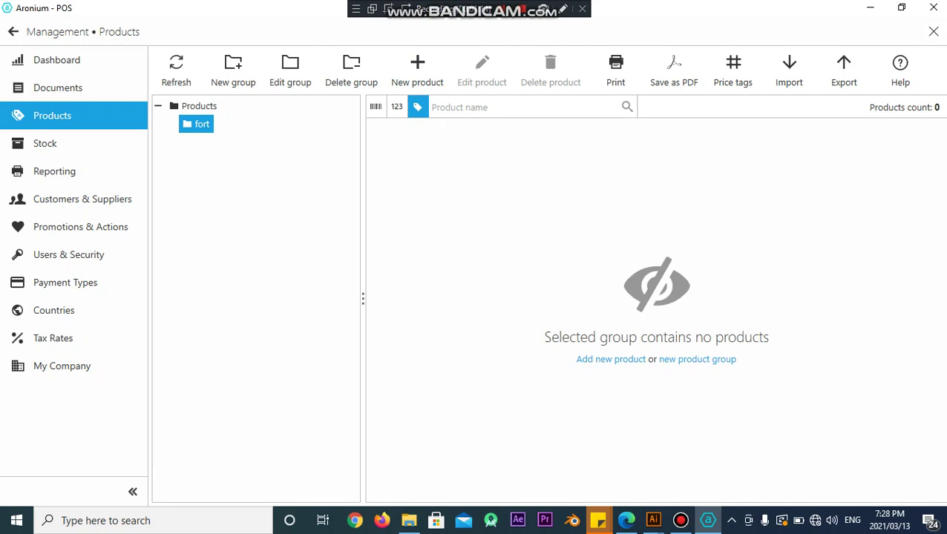
pyautogui.click(351, 70)
pyautogui.click(500, 302)
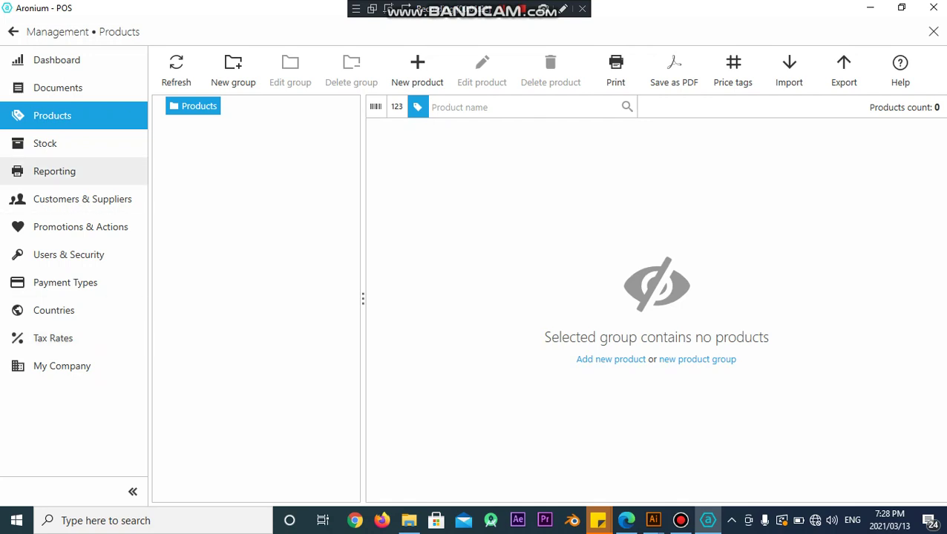
# Review the stock list for the "fort" group and the list of available payment types.
pyautogui.click(44, 143)
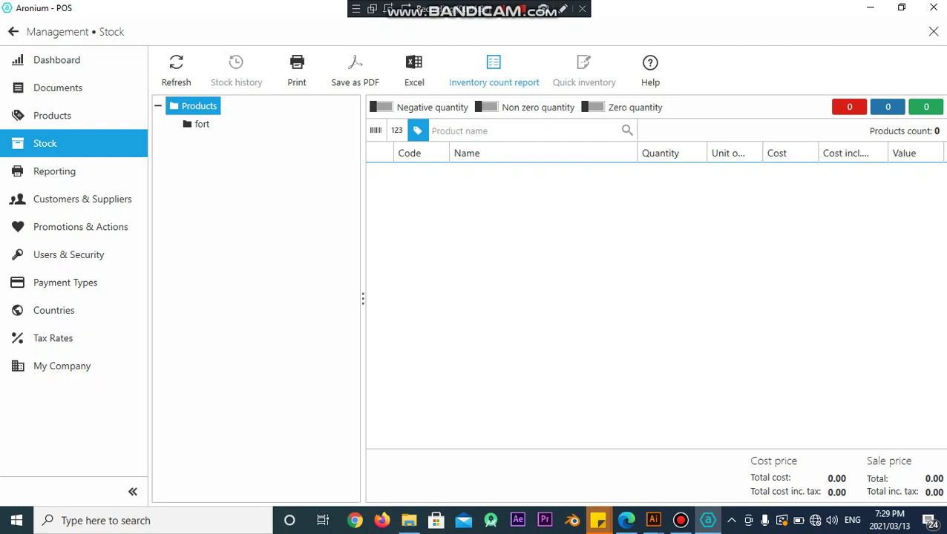
pyautogui.click(201, 125)
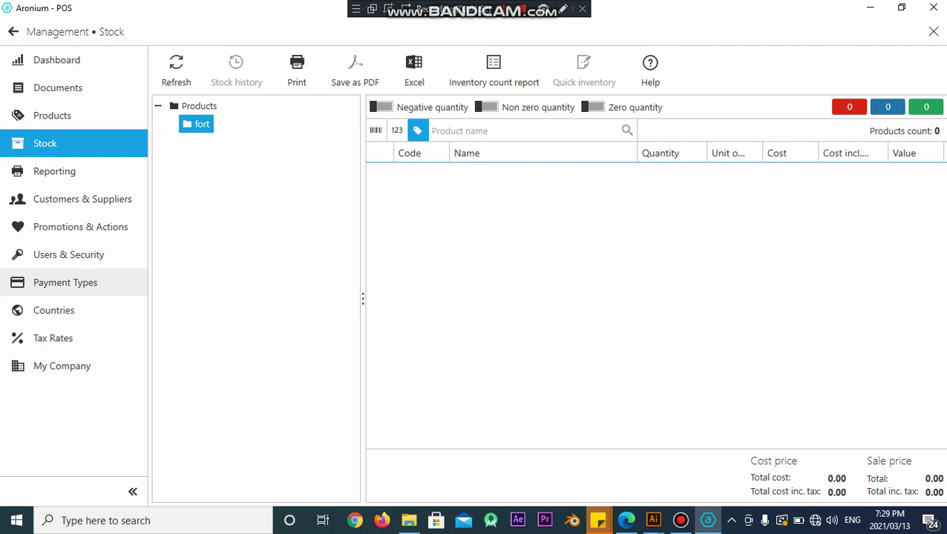
pyautogui.click(74, 283)
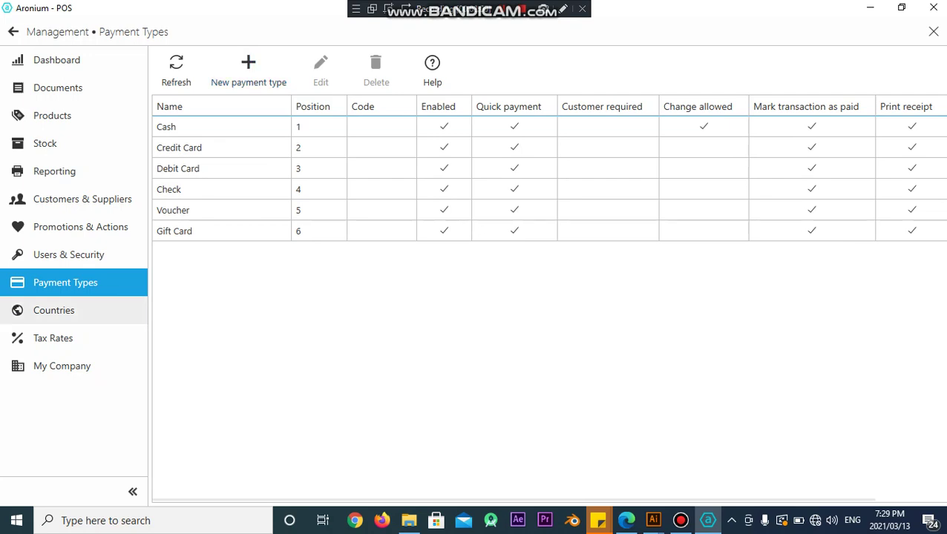
# Start a new customer/supplier record named "pakistan tiles" and fill in its address and city.
pyautogui.click(82, 199)
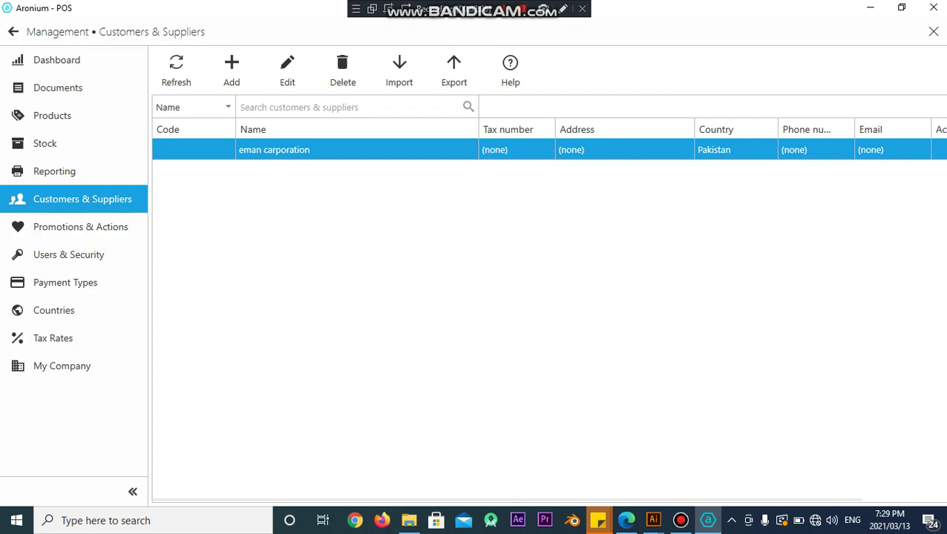
pyautogui.click(232, 71)
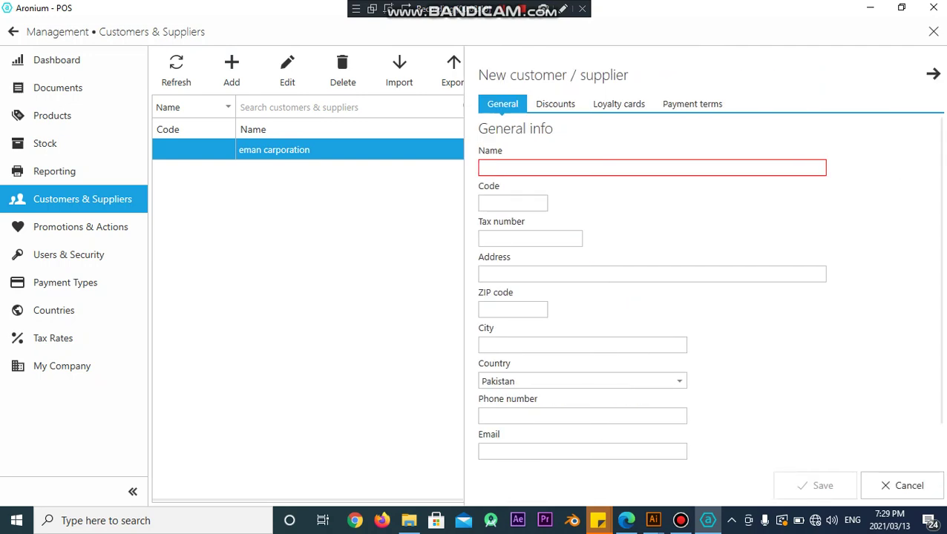
pyautogui.write('pakistan tiles')
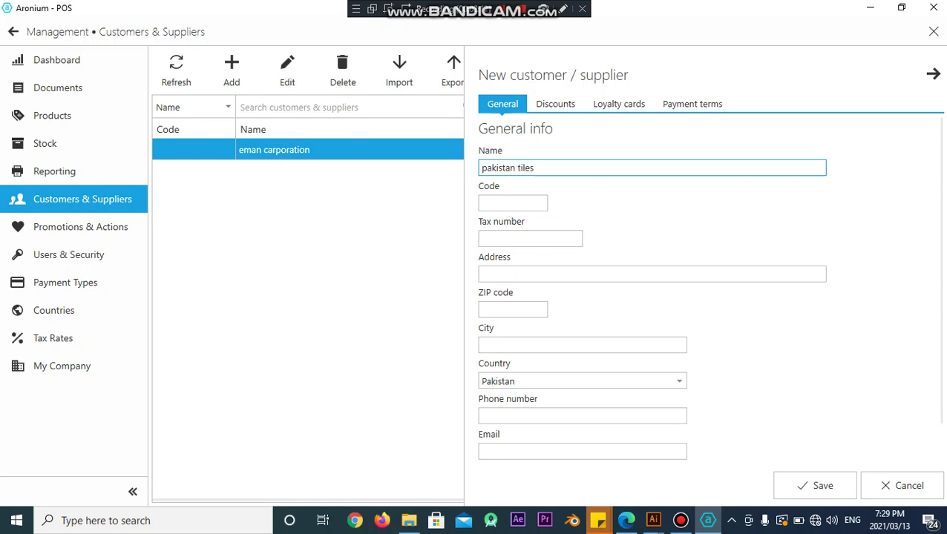
pyautogui.press('Tab')
pyautogui.press('Tab')
pyautogui.press('Tab')
pyautogui.write('bharakahu')
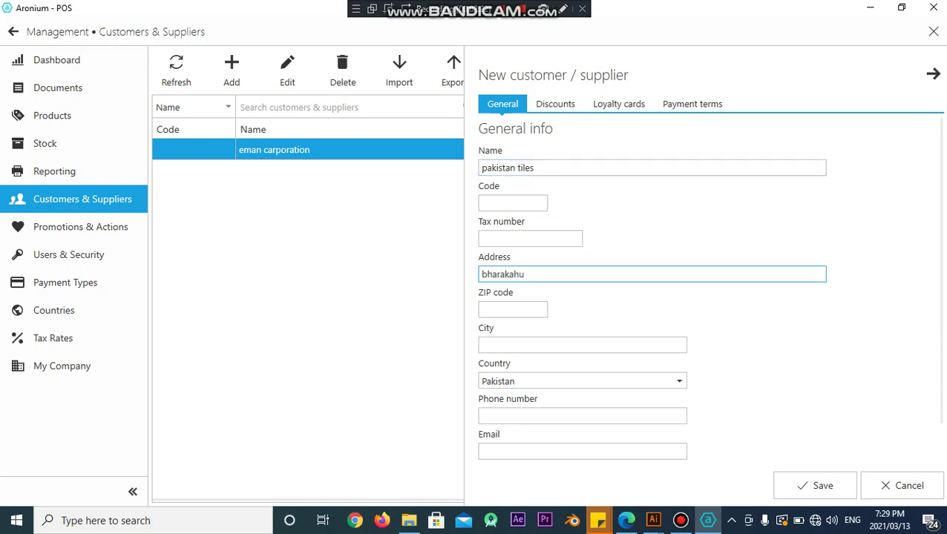
pyautogui.click(582, 345)
pyautogui.write('islama')
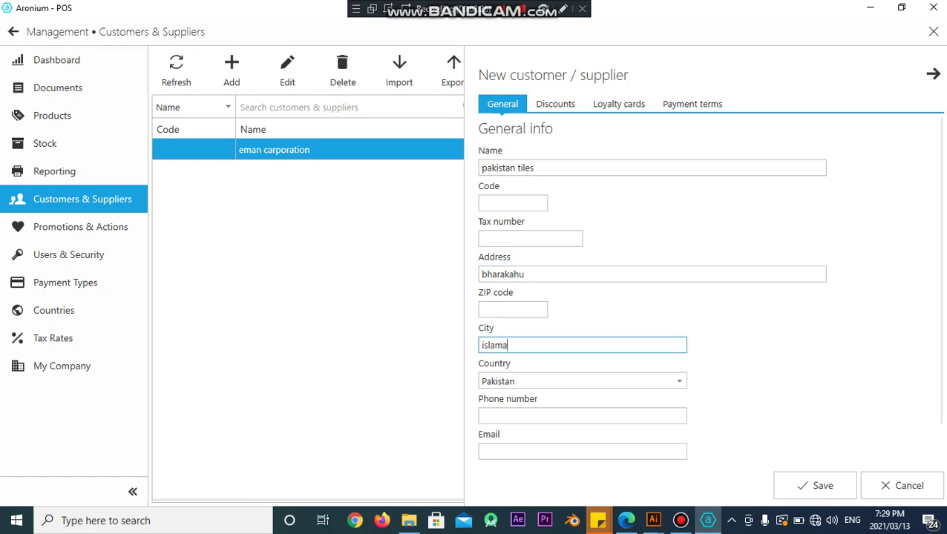
pyautogui.write('bad')
# Switch the new record's Customer option off and back on.
pyautogui.scroll(-1, 667, 297)
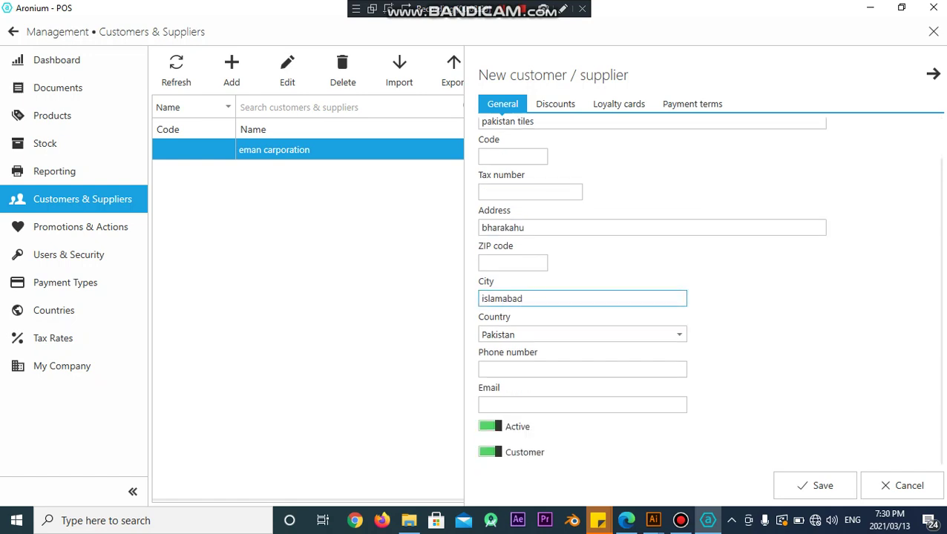
pyautogui.click(490, 452)
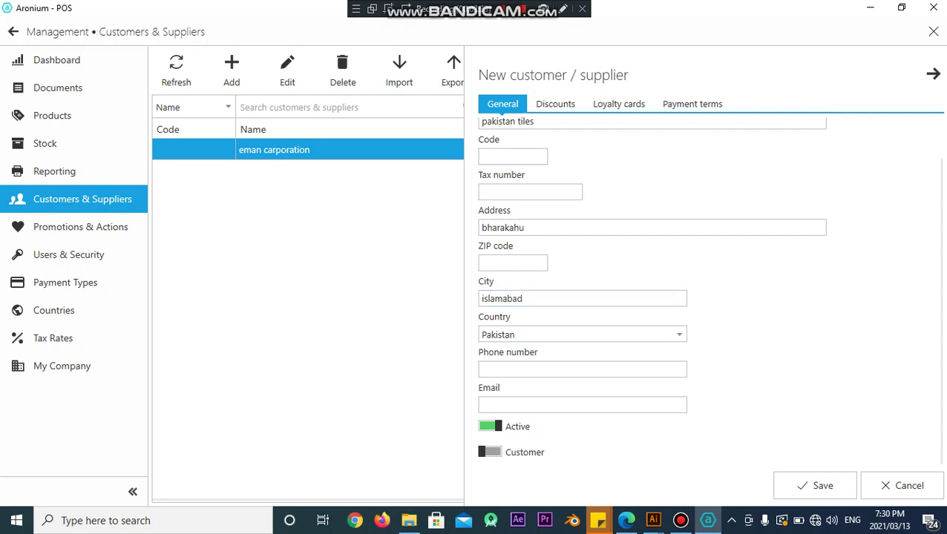
pyautogui.click(490, 452)
pyautogui.click(490, 451)
pyautogui.click(490, 452)
# Examine the new record's discount settings, including the product search, and its loyalty card settings.
pyautogui.click(555, 104)
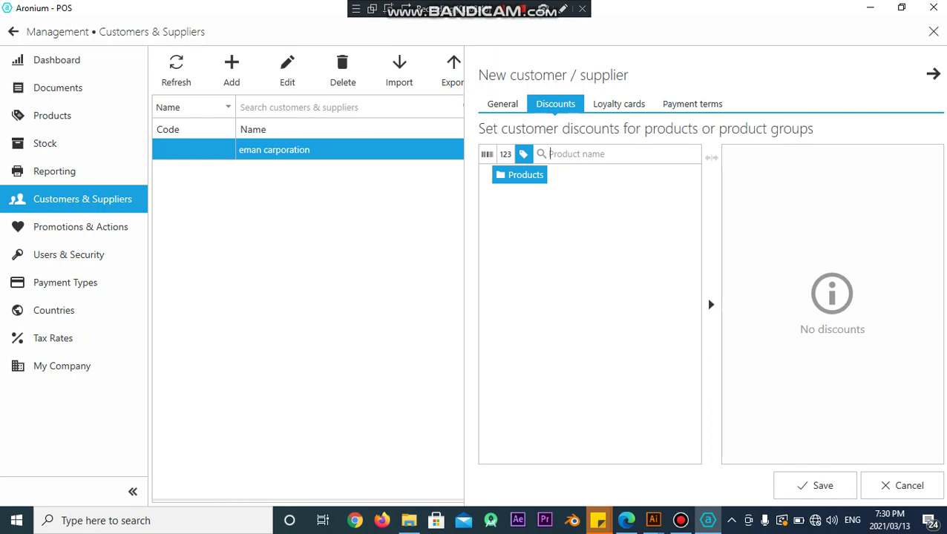
pyautogui.write('t')
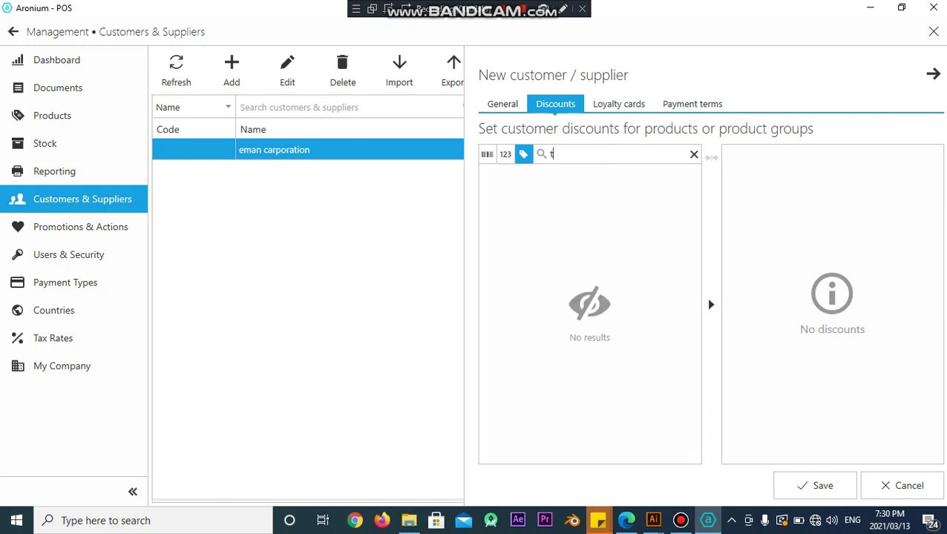
pyautogui.press('BackSpace')
pyautogui.write('t')
pyautogui.press('BackSpace')
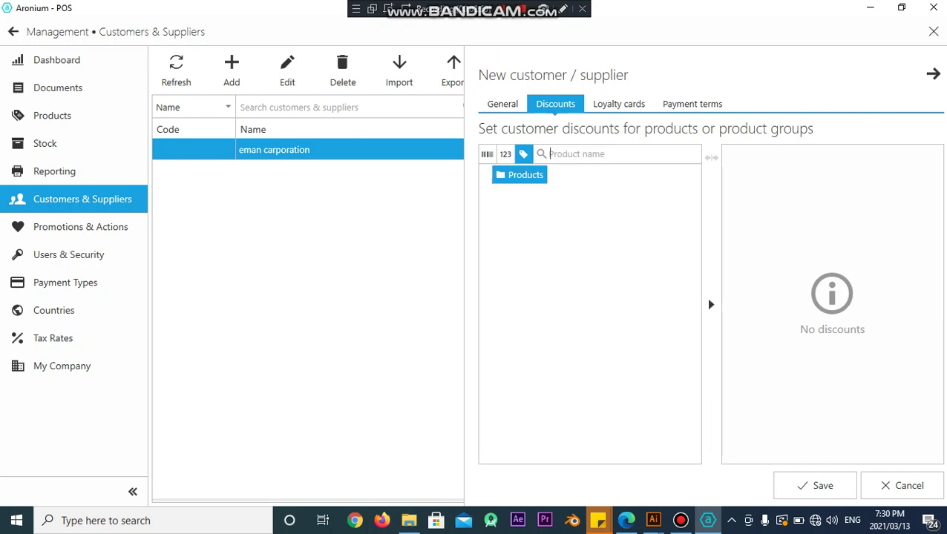
pyautogui.click(618, 104)
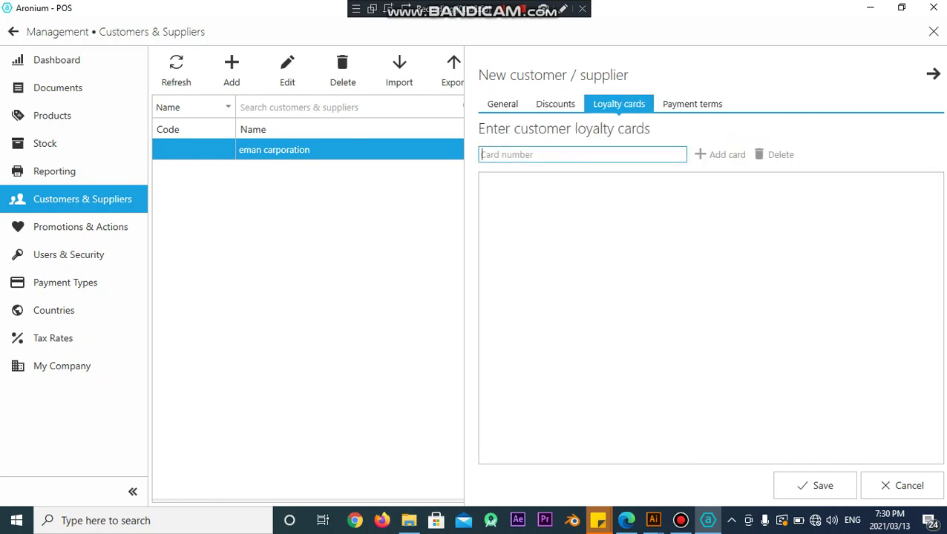
# Set the due date period in the payment terms to 4 days and save the new customer/supplier.
pyautogui.click(692, 104)
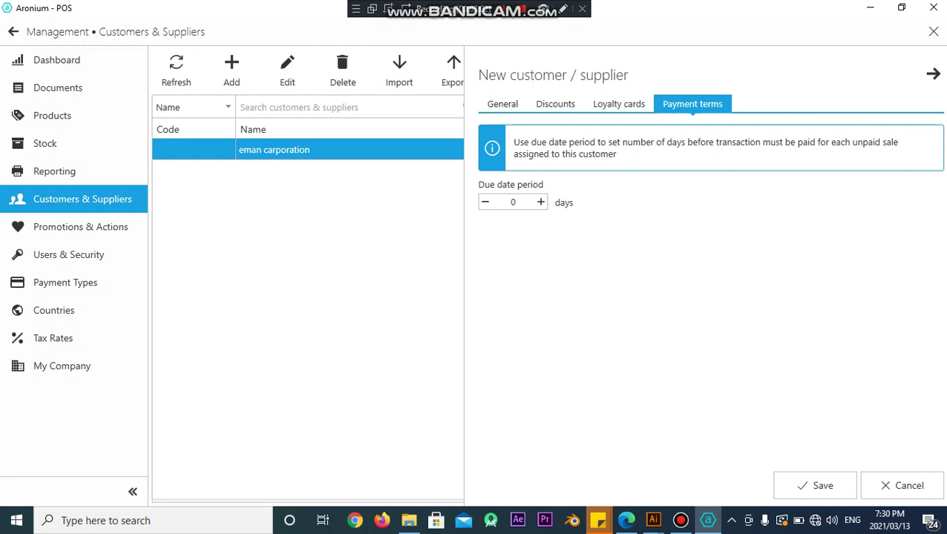
pyautogui.press('Up')
pyautogui.press('Up')
pyautogui.press('Up')
pyautogui.press('Up')
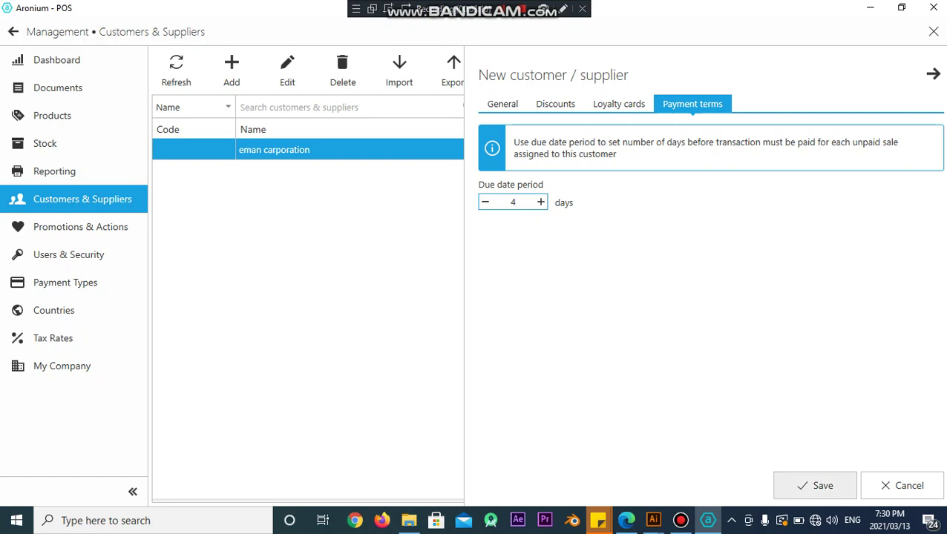
pyautogui.click(815, 485)
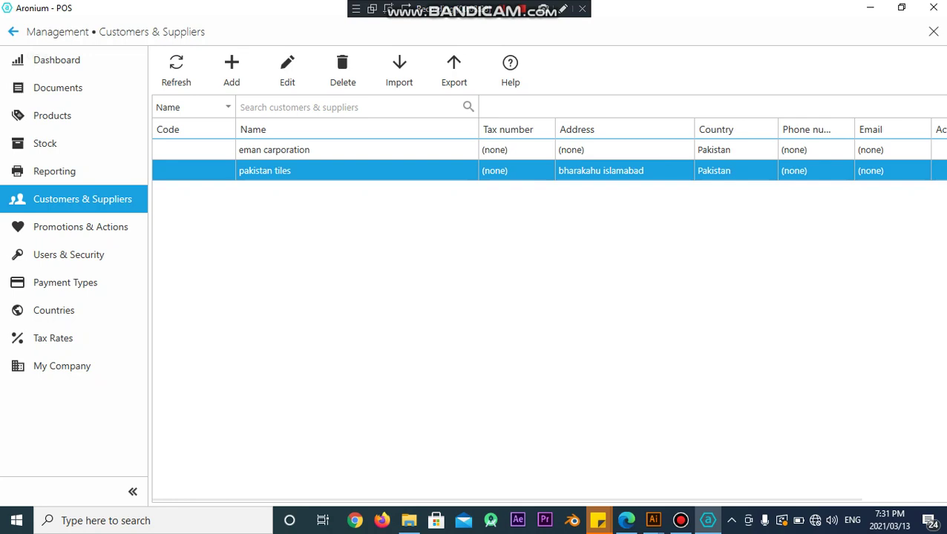
# View the sales figures on the management dashboard and return to the sales screen.
pyautogui.click(37, 60)
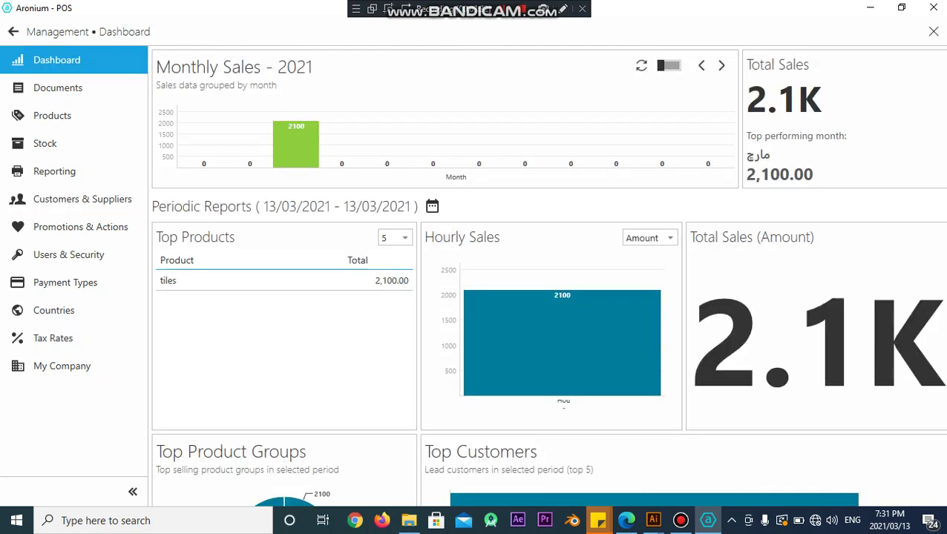
pyautogui.click(13, 32)
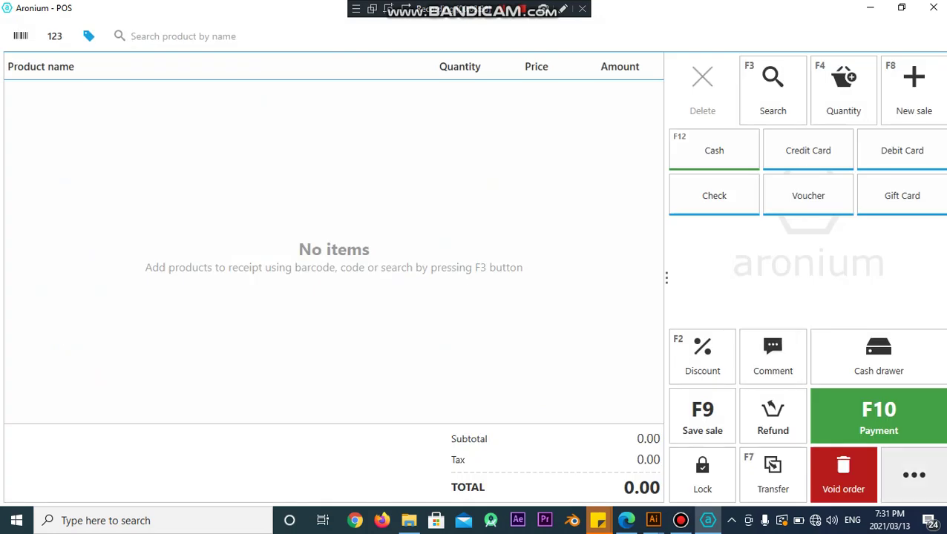
pyautogui.click(914, 475)
pyautogui.click(790, 80)
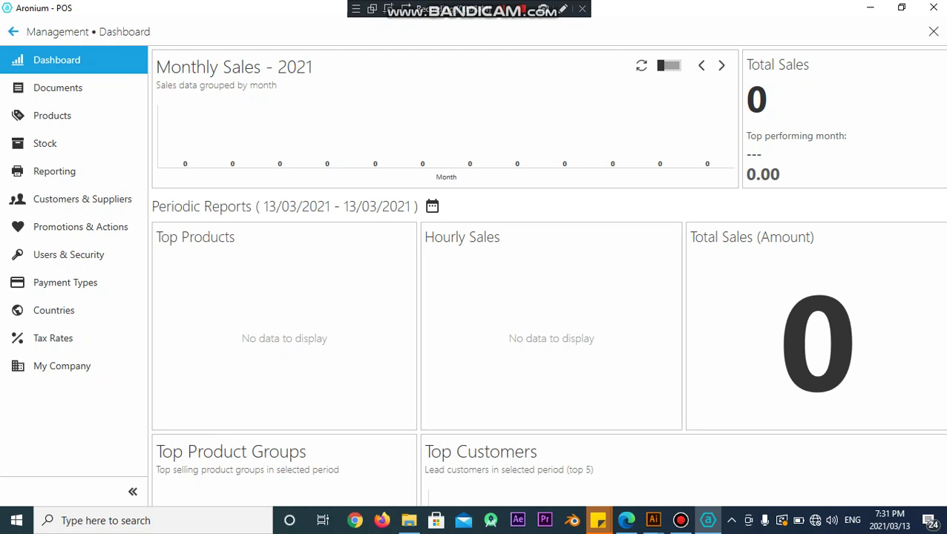
pyautogui.click(13, 32)
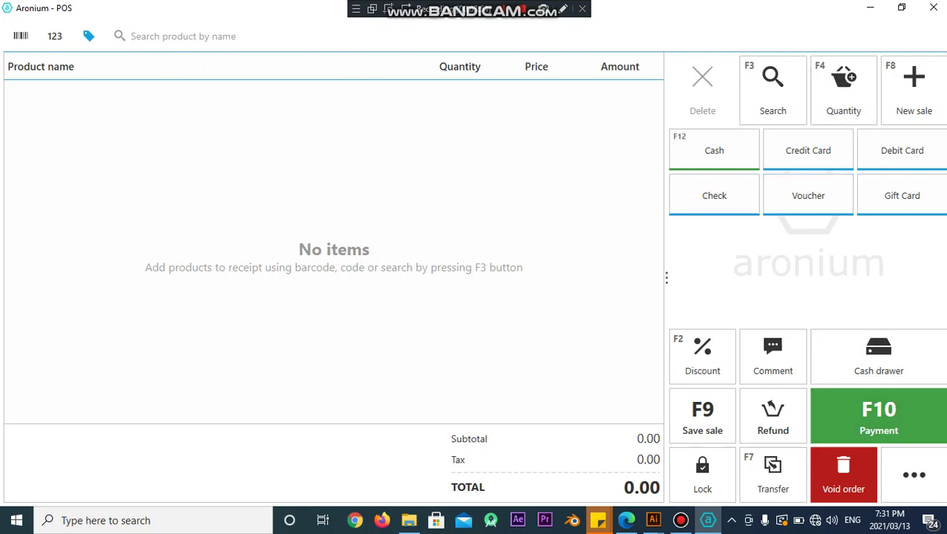
# Search the product list in the management area for tiles.
pyautogui.click(914, 475)
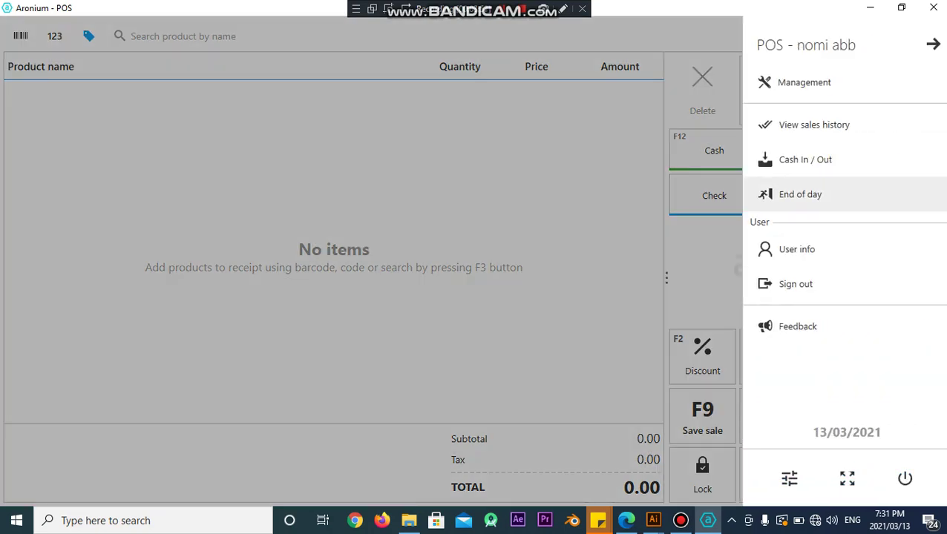
pyautogui.click(797, 81)
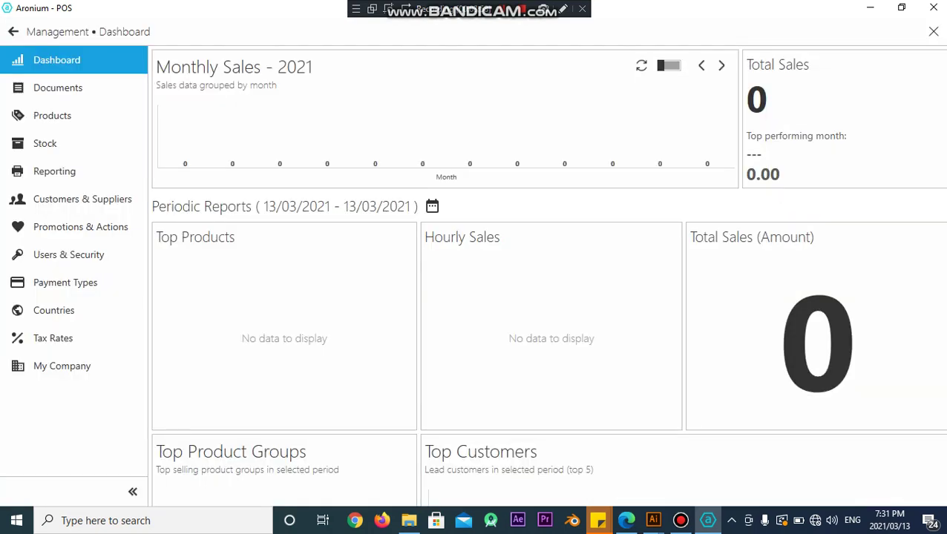
pyautogui.click(52, 115)
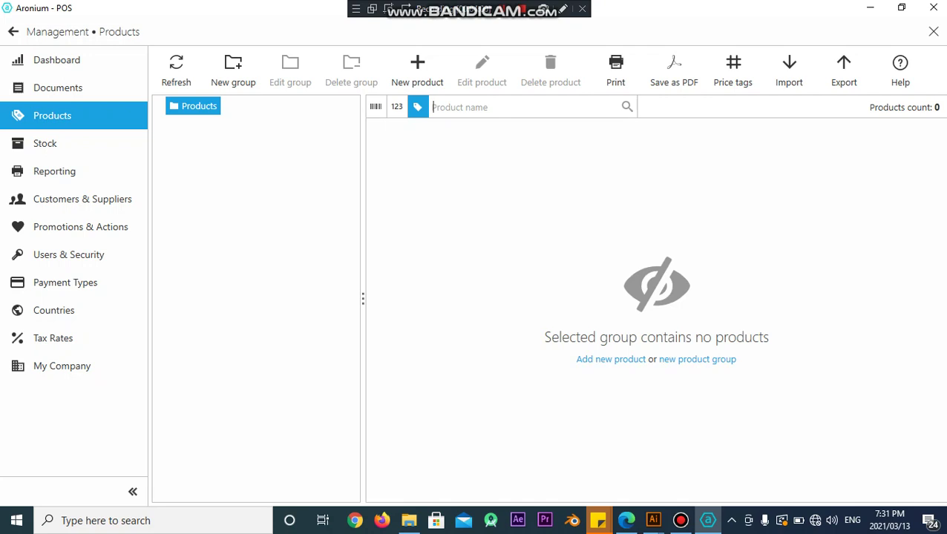
pyautogui.write('tiles')
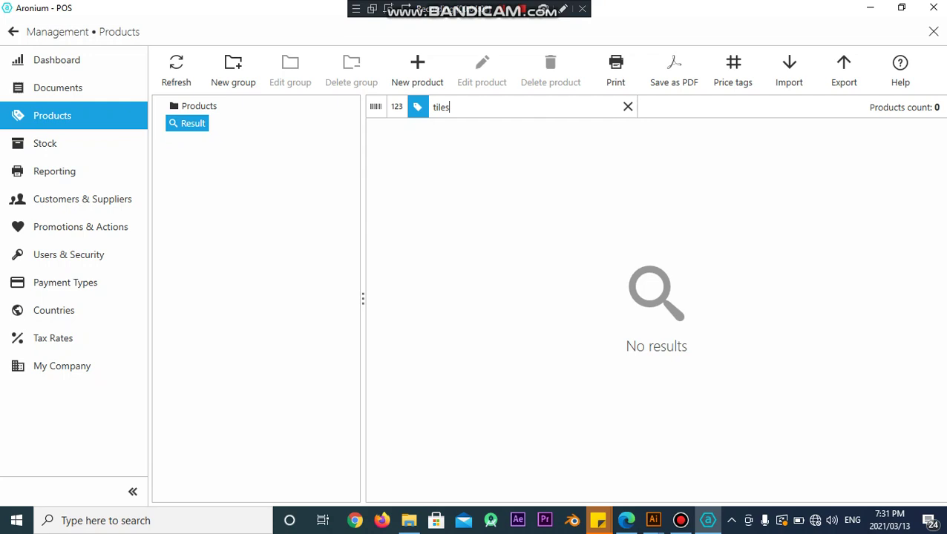
# Add a new product named tiles without a price and save it.
pyautogui.click(417, 71)
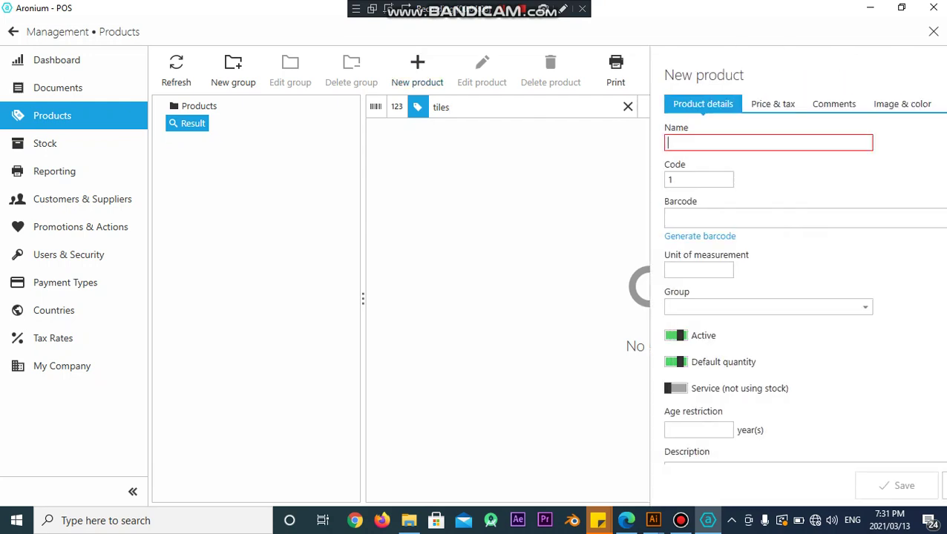
pyautogui.write('tiles')
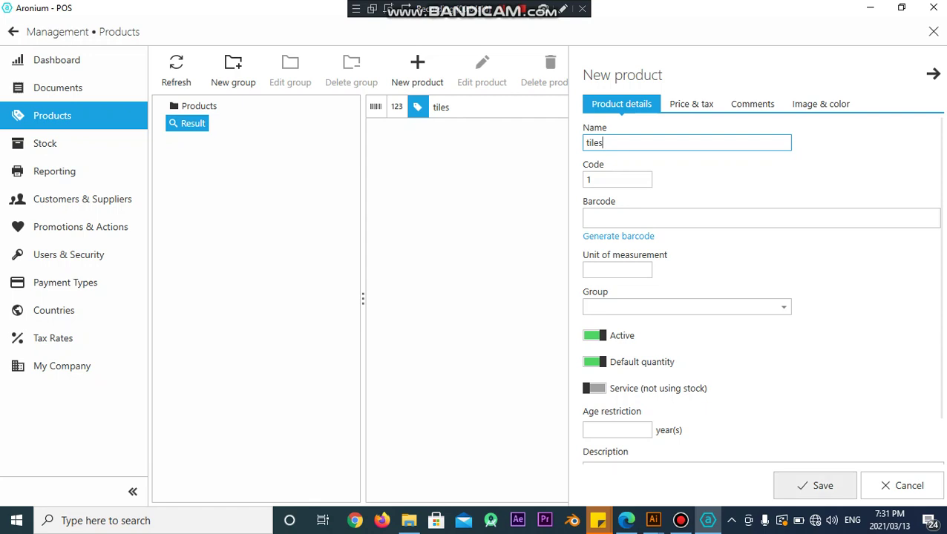
pyautogui.click(815, 485)
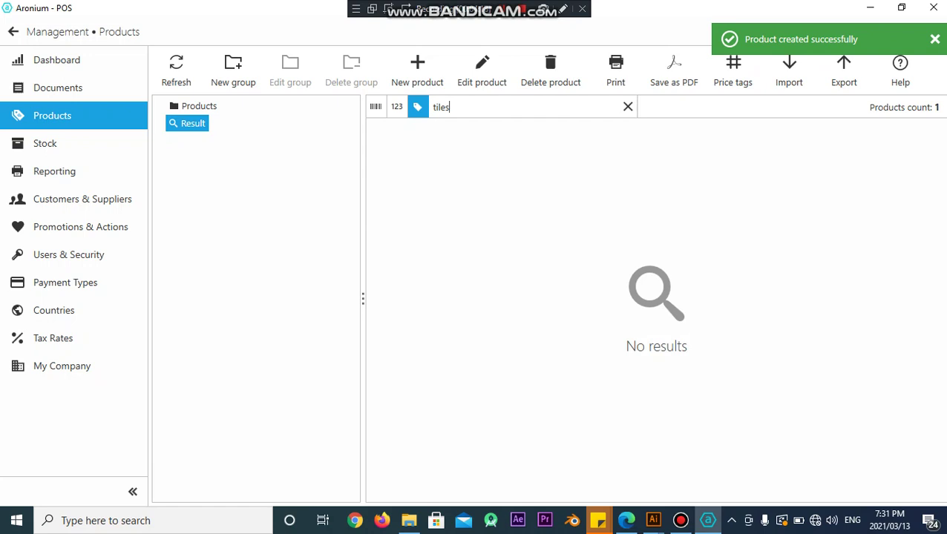
# Select the Products group and reset the product search to an empty barcode search.
pyautogui.click(198, 106)
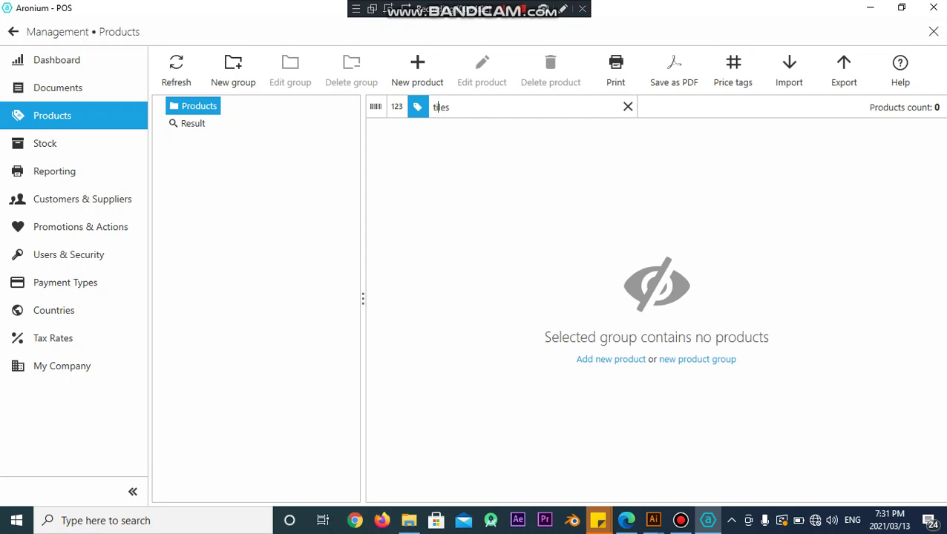
pyautogui.click(396, 106)
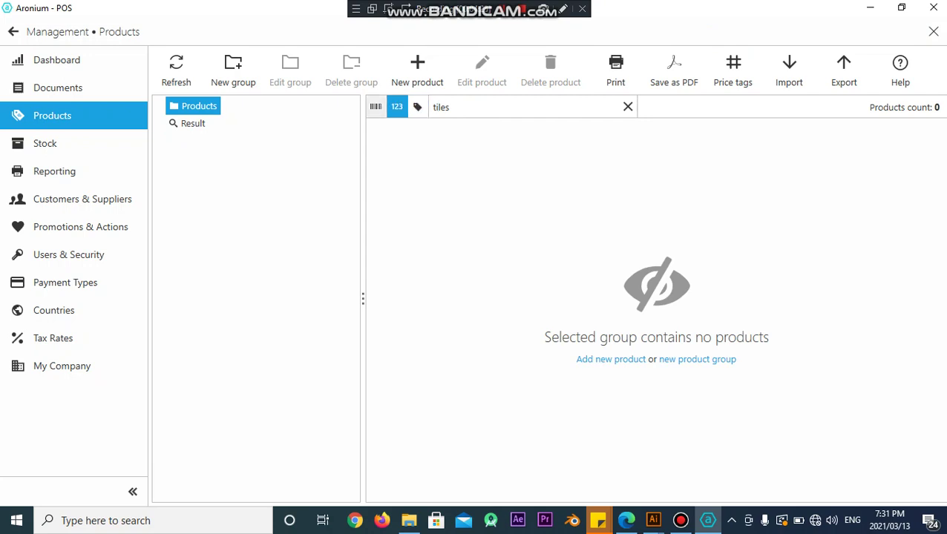
pyautogui.click(376, 107)
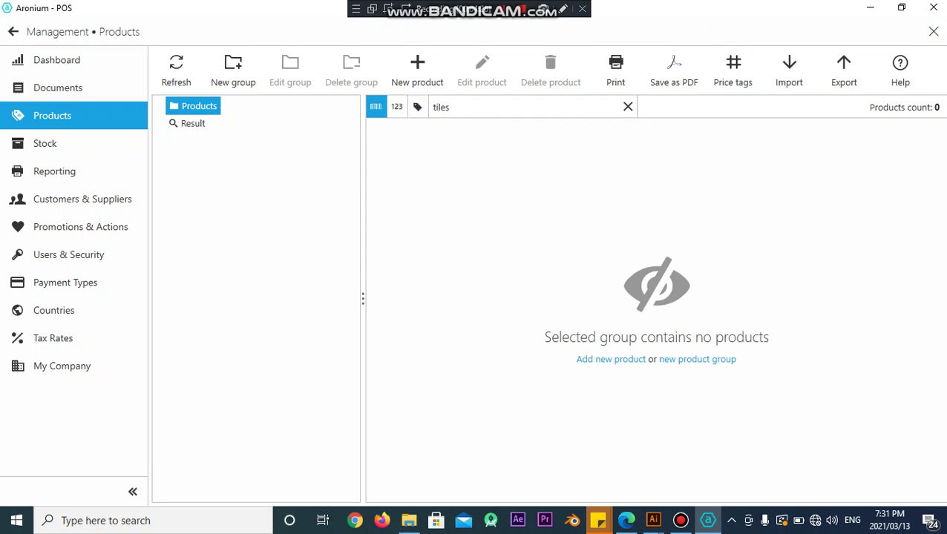
pyautogui.click(627, 106)
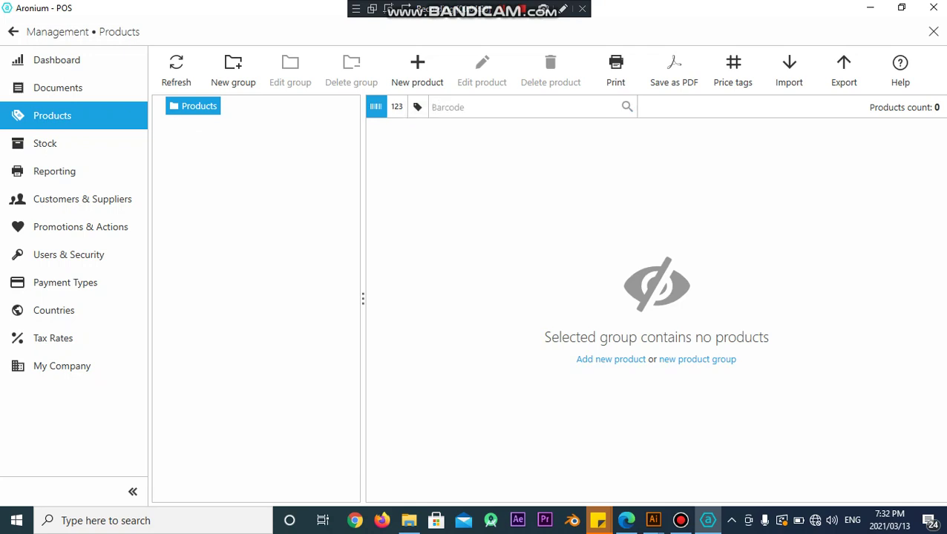
# Add a second product named tiles to the Products group with a cost of 300 and save it.
pyautogui.click(417, 71)
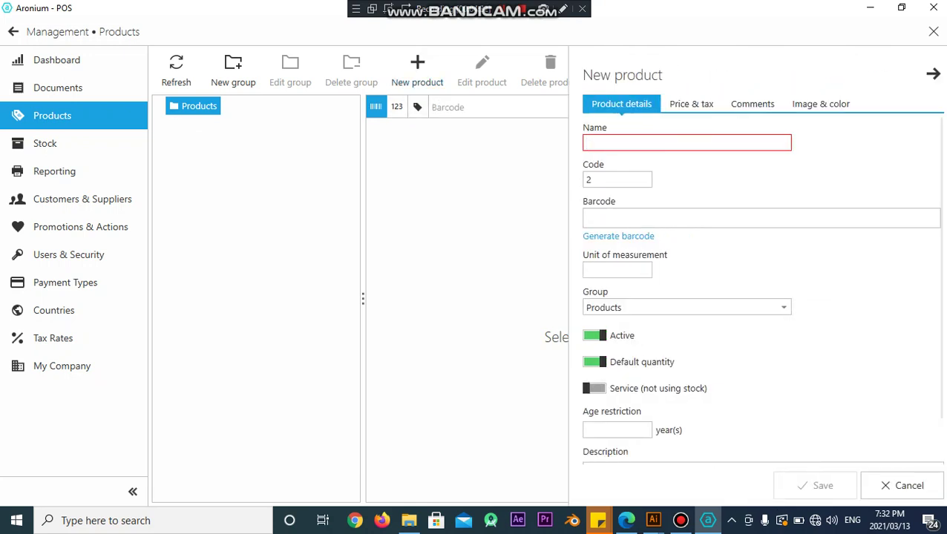
pyautogui.write('ti')
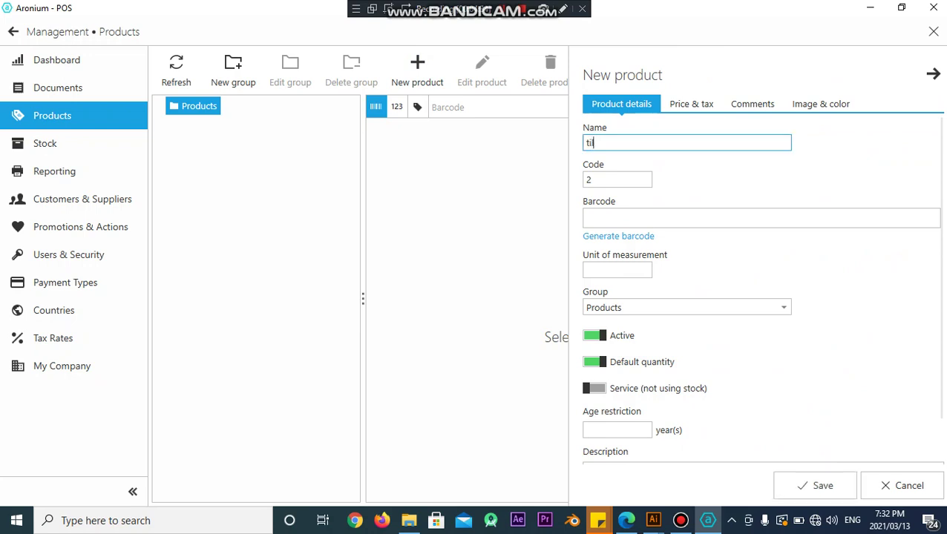
pyautogui.write('les')
pyautogui.scroll(-1, 757, 297)
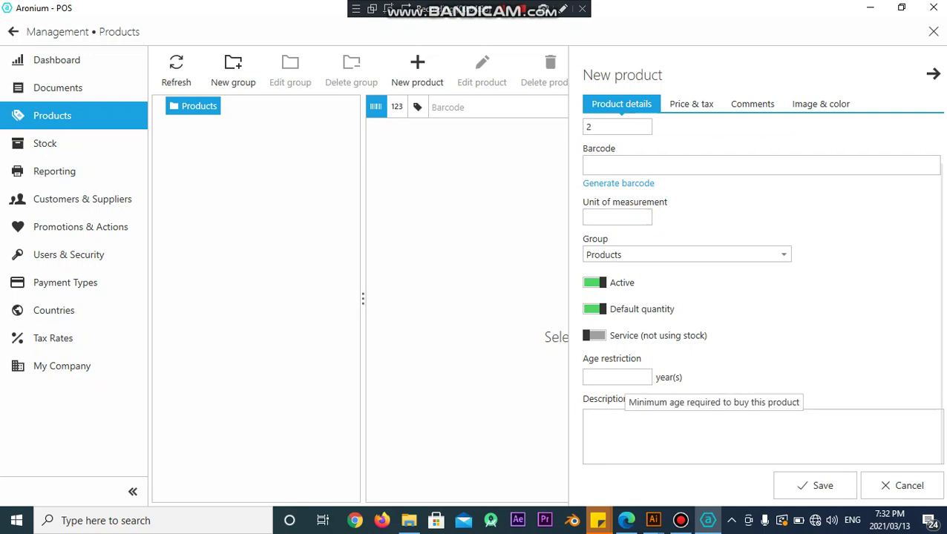
pyautogui.click(690, 104)
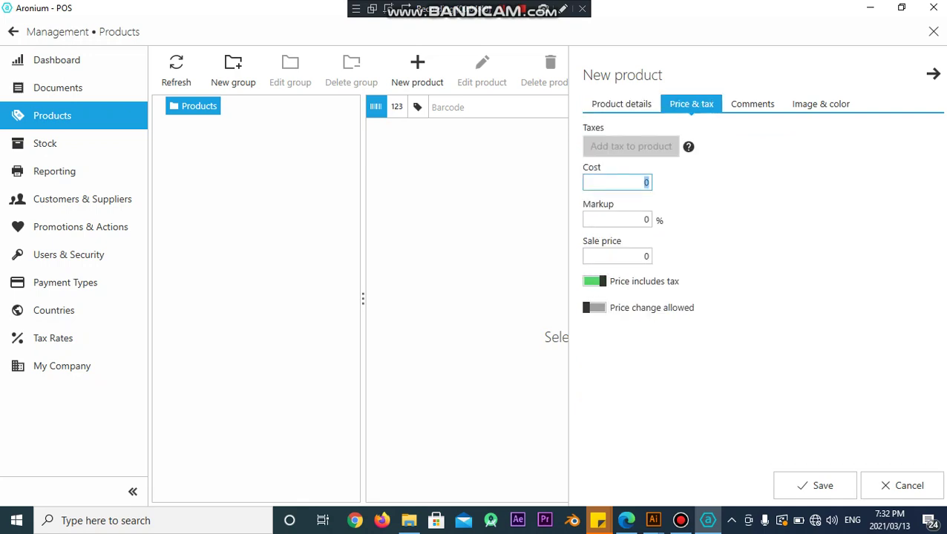
pyautogui.write('300')
pyautogui.click(814, 485)
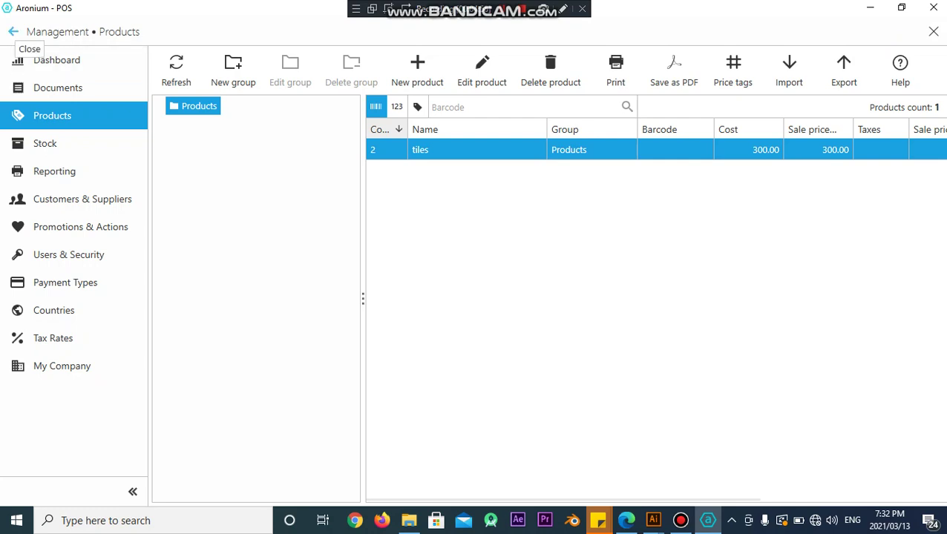
# Return to the sales screen and add the tiles product priced 300.00 to the sale.
pyautogui.click(13, 31)
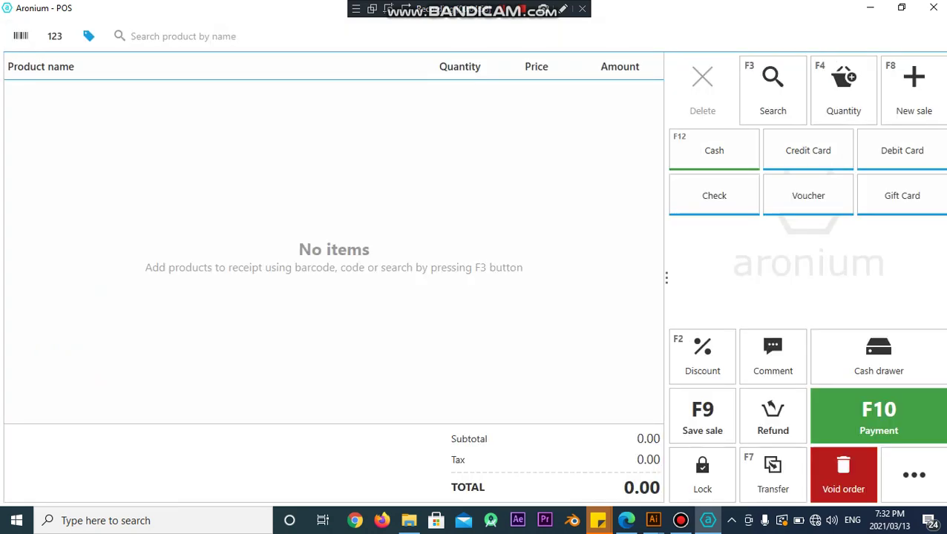
pyautogui.write('t')
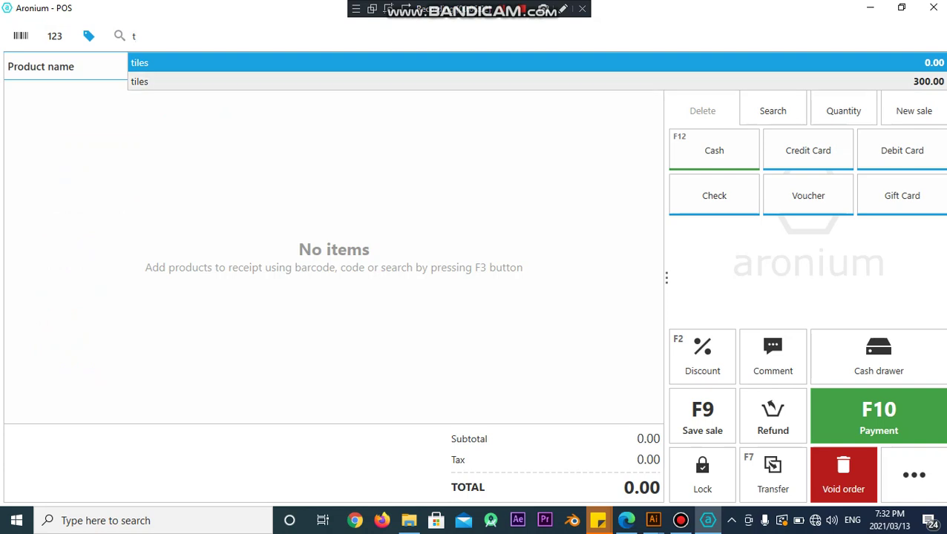
pyautogui.click(226, 82)
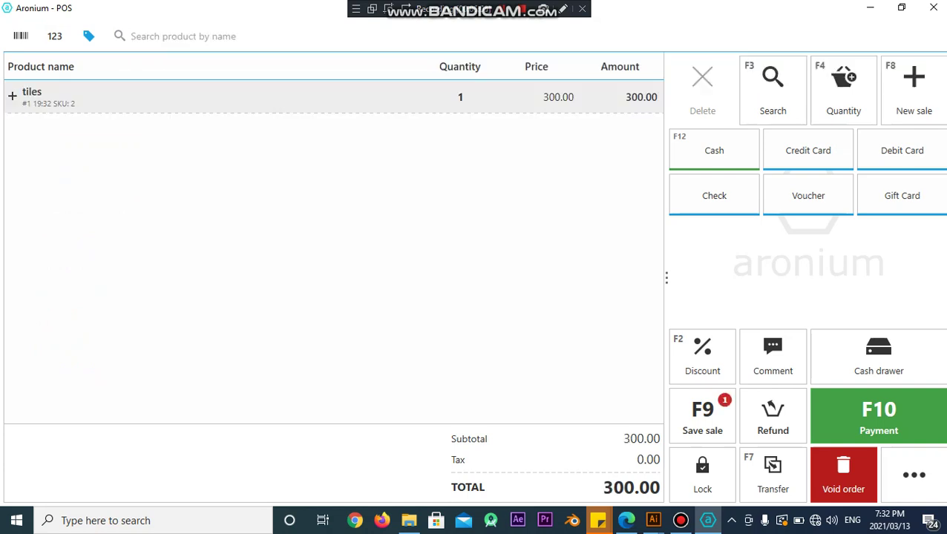
# Set the quantity of the tiles item in the sale to 5.
pyautogui.click(226, 97)
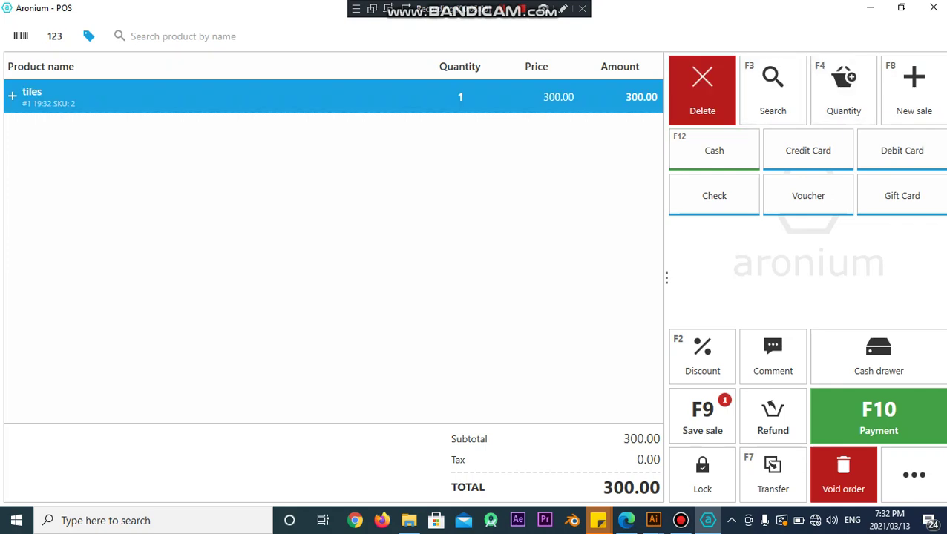
pyautogui.click(843, 89)
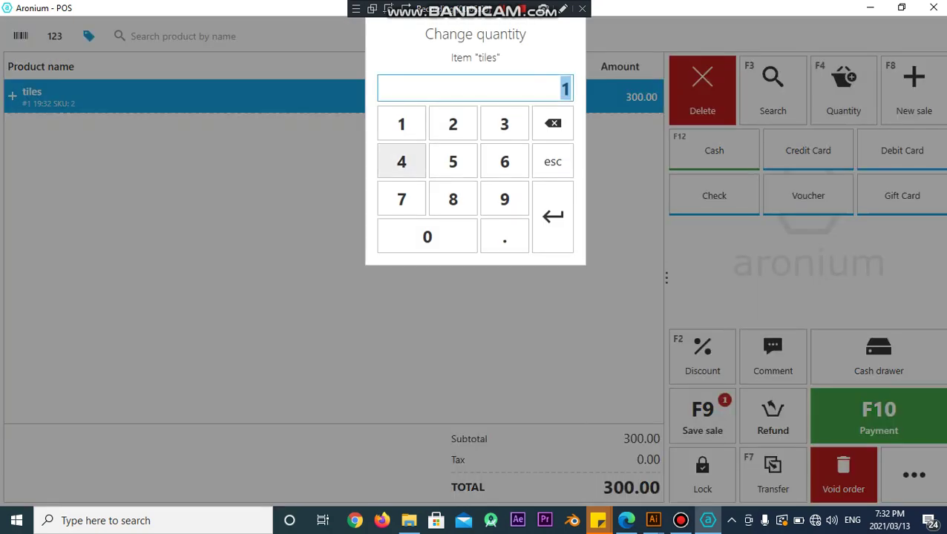
pyautogui.write('5')
pyautogui.press('Return')
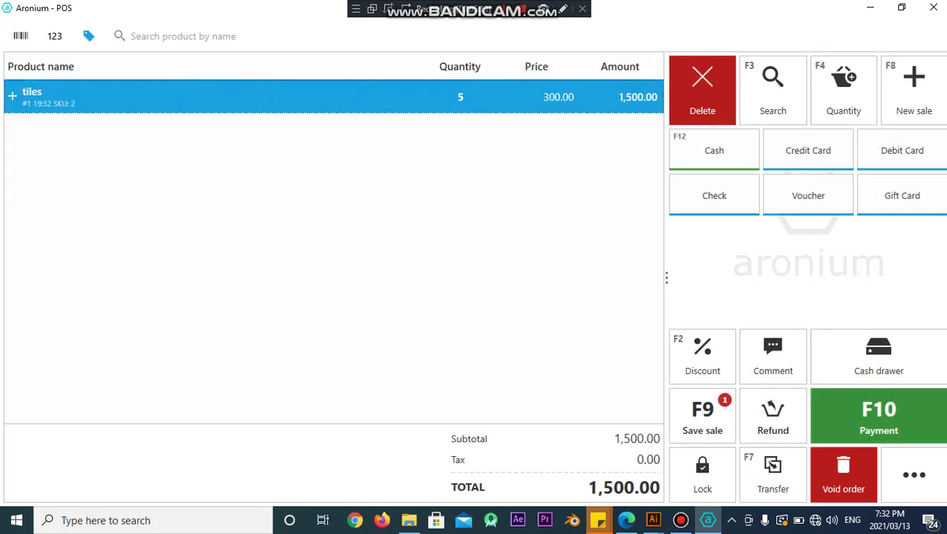
# Proceed to payment for the sale and assign pakistan tiles as its customer.
pyautogui.click(824, 411)
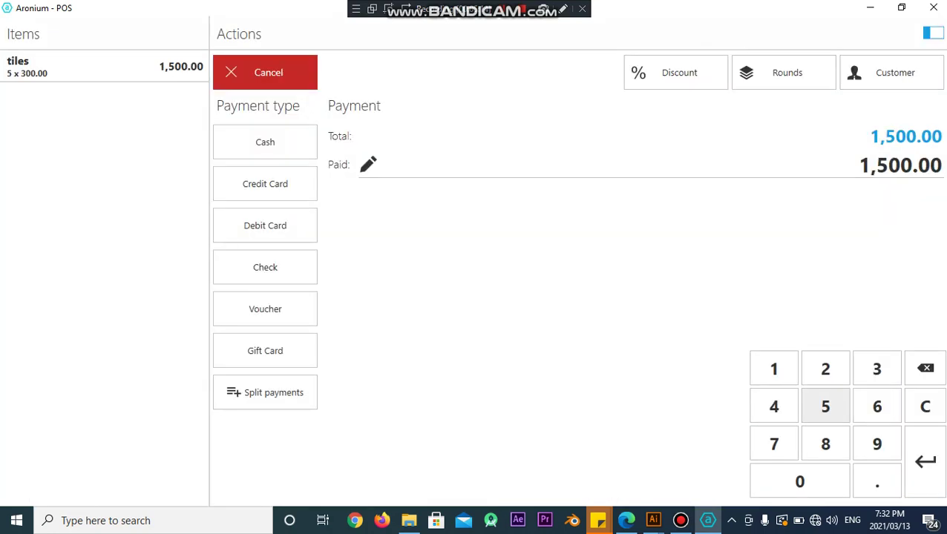
pyautogui.click(891, 72)
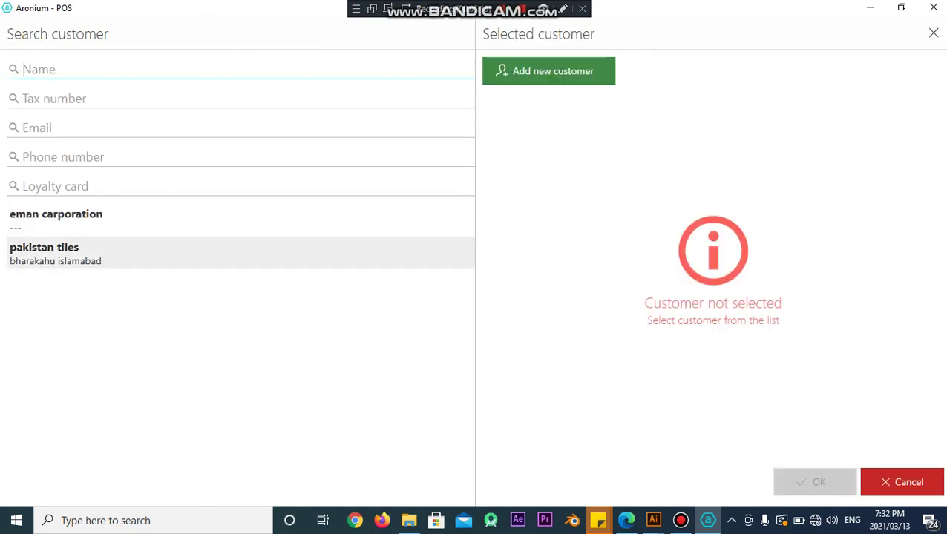
pyautogui.click(241, 253)
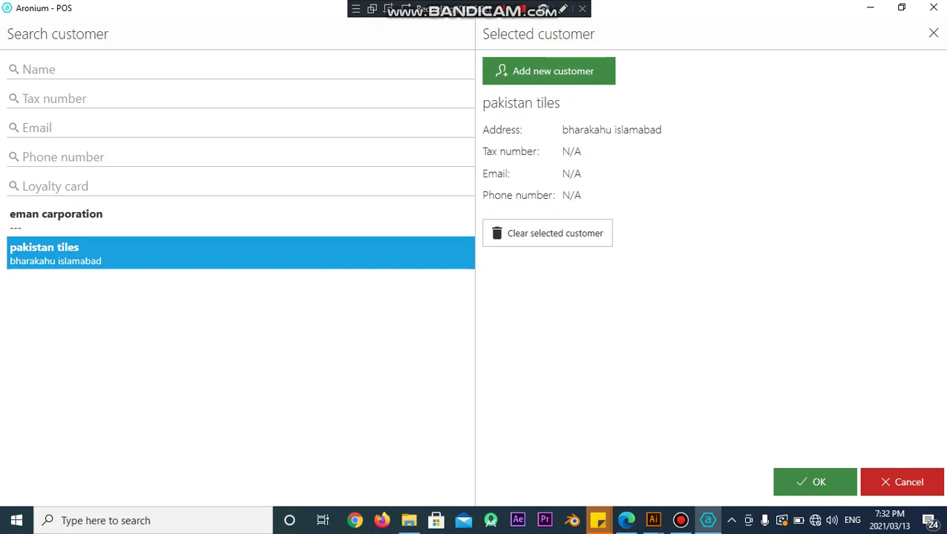
pyautogui.click(815, 482)
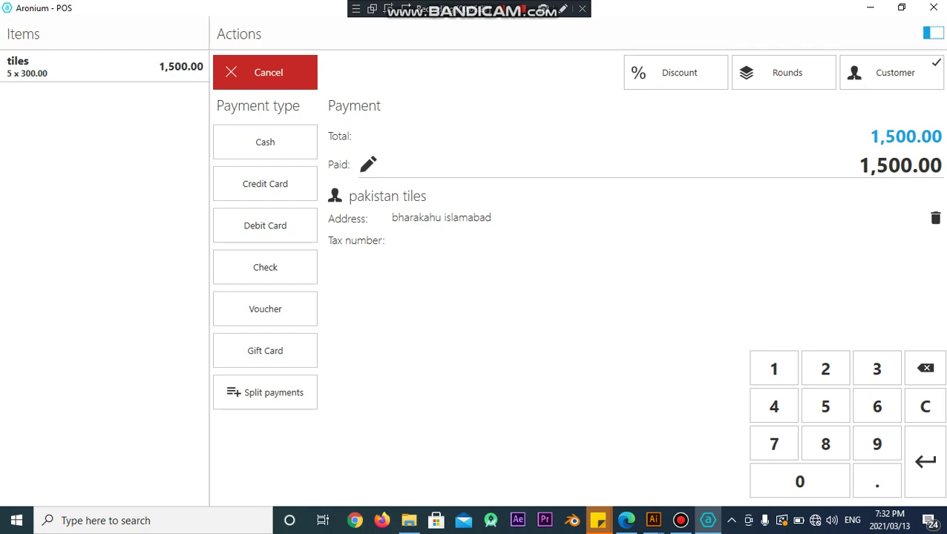
# Remove the customer from the payment, view the blank new customer form and cancel it.
pyautogui.click(935, 218)
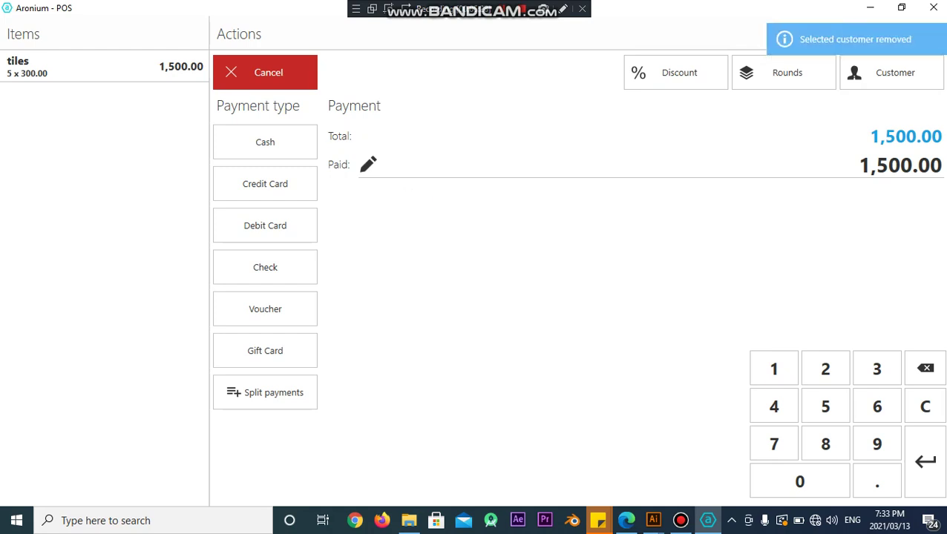
pyautogui.click(891, 72)
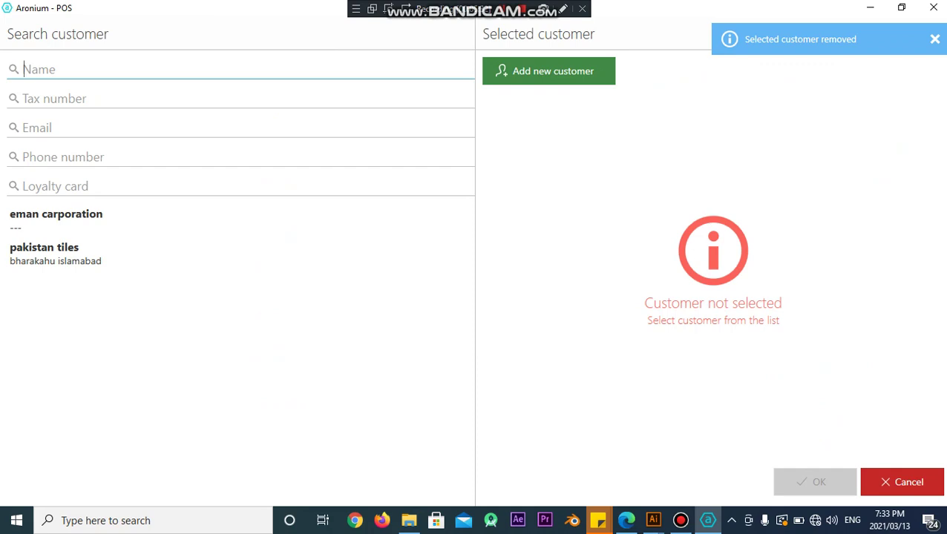
pyautogui.click(549, 71)
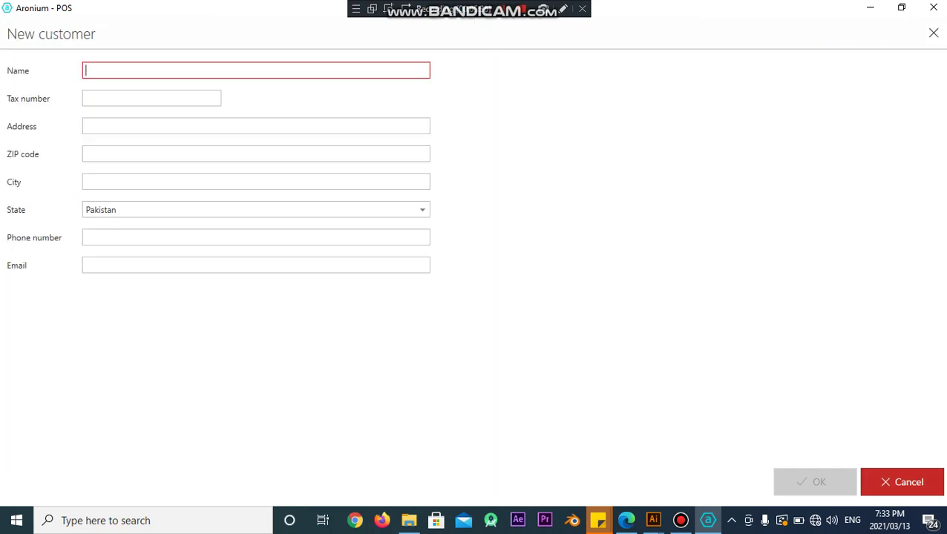
pyautogui.press('Escape')
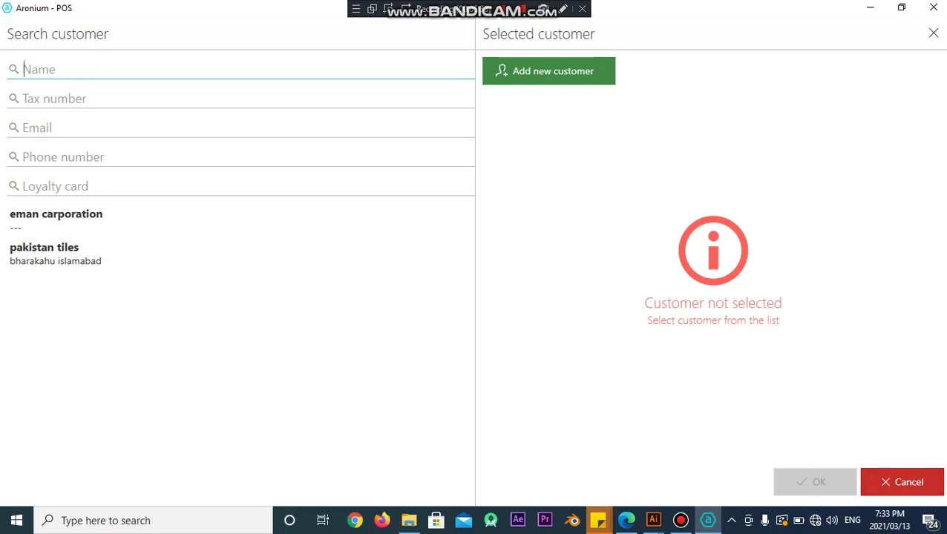
pyautogui.press('Escape')
# Assign the customer pakistan tiles to the payment again.
pyautogui.click(891, 72)
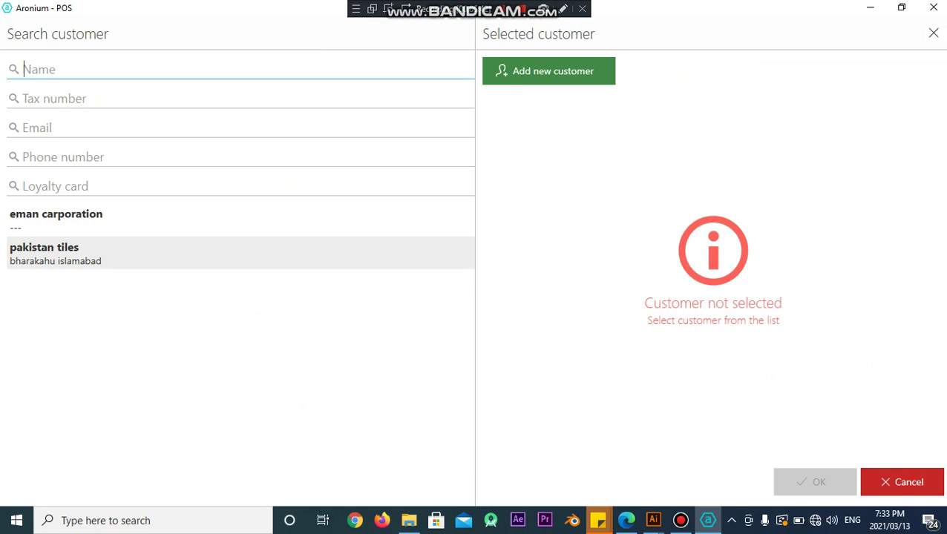
pyautogui.click(240, 253)
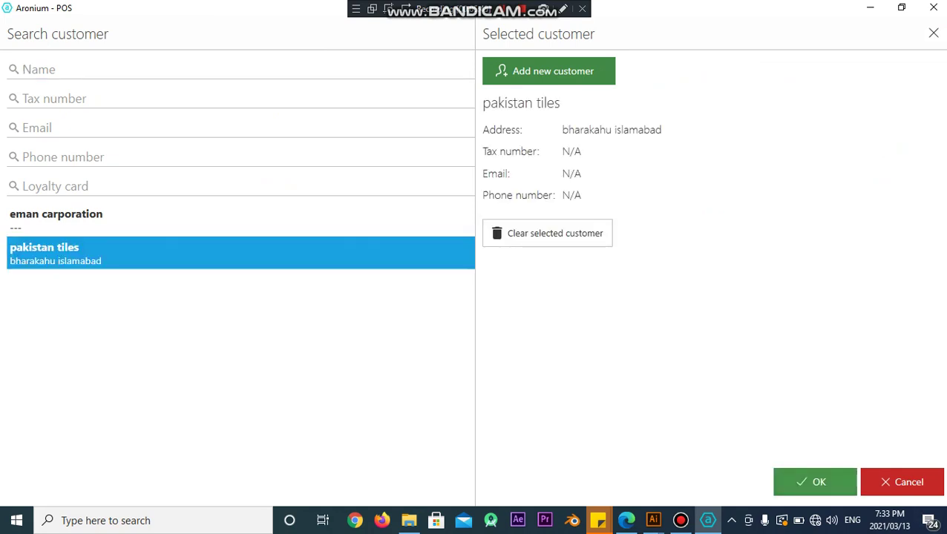
pyautogui.click(815, 482)
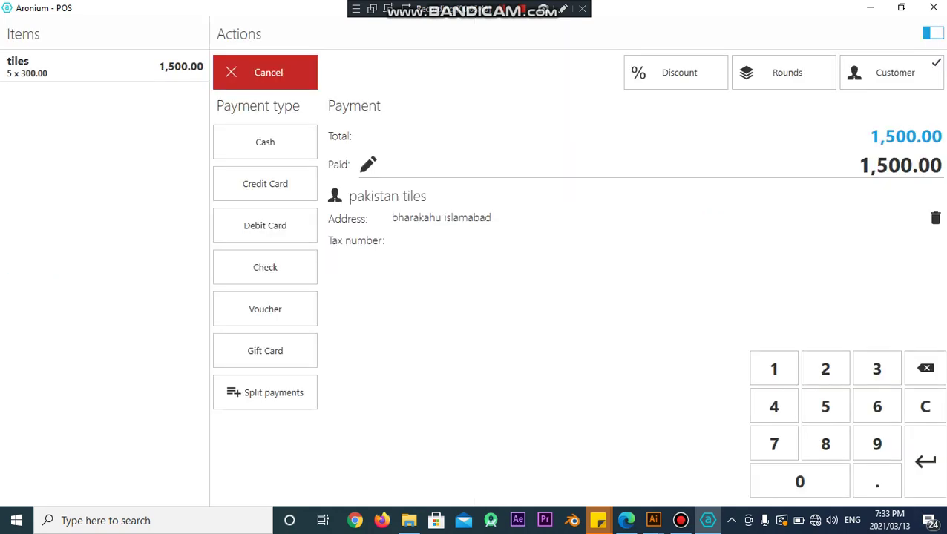
# Take the payment in cash and save the receipt as a PDF named 21-200-j on the desktop.
pyautogui.click(265, 142)
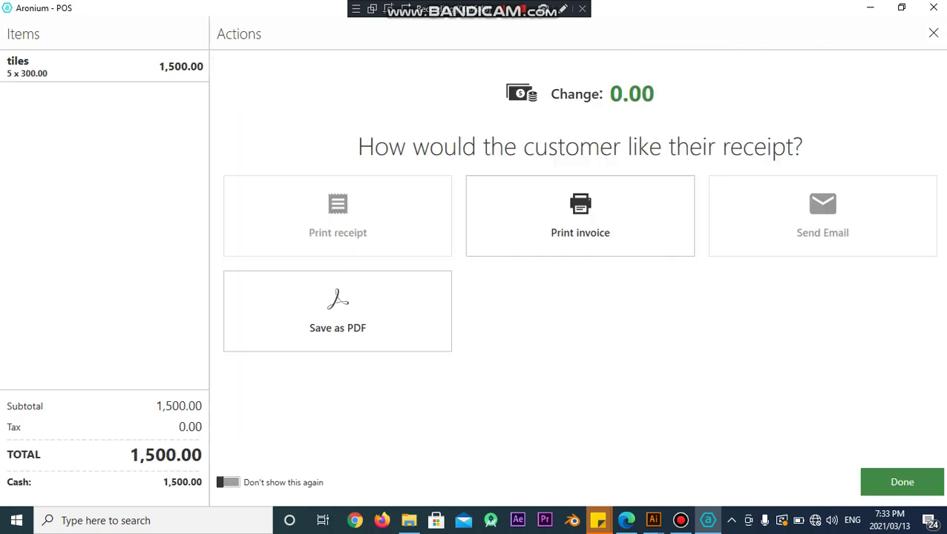
pyautogui.click(338, 312)
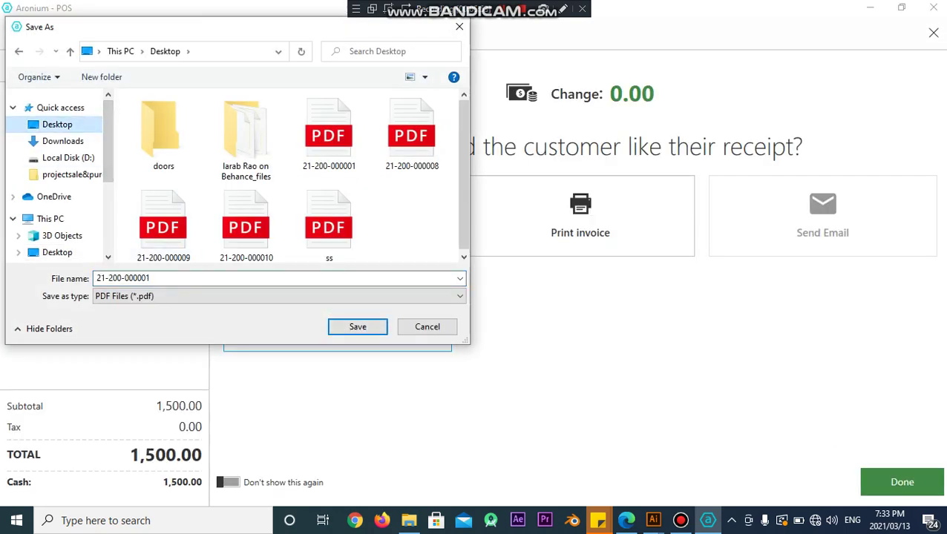
pyautogui.doubleClick(138, 278)
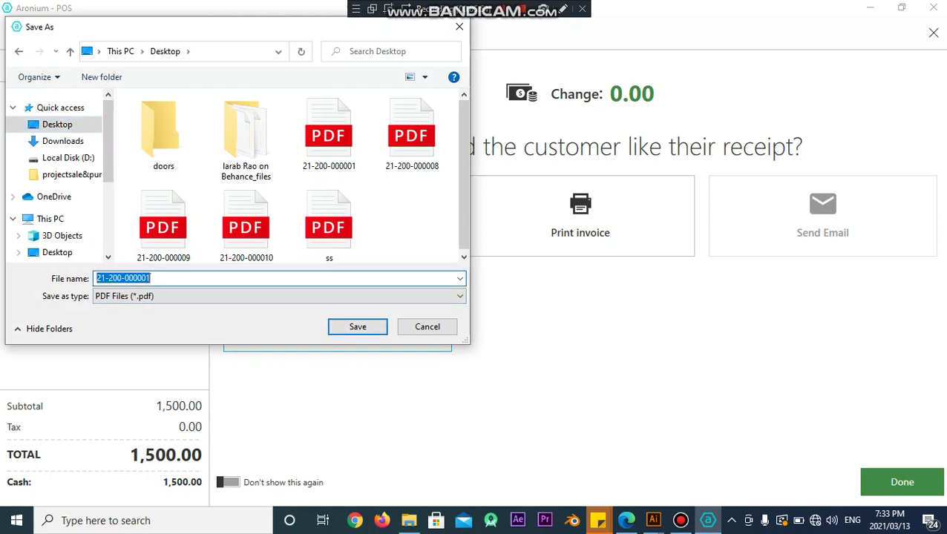
pyautogui.write('j')
pyautogui.click(358, 326)
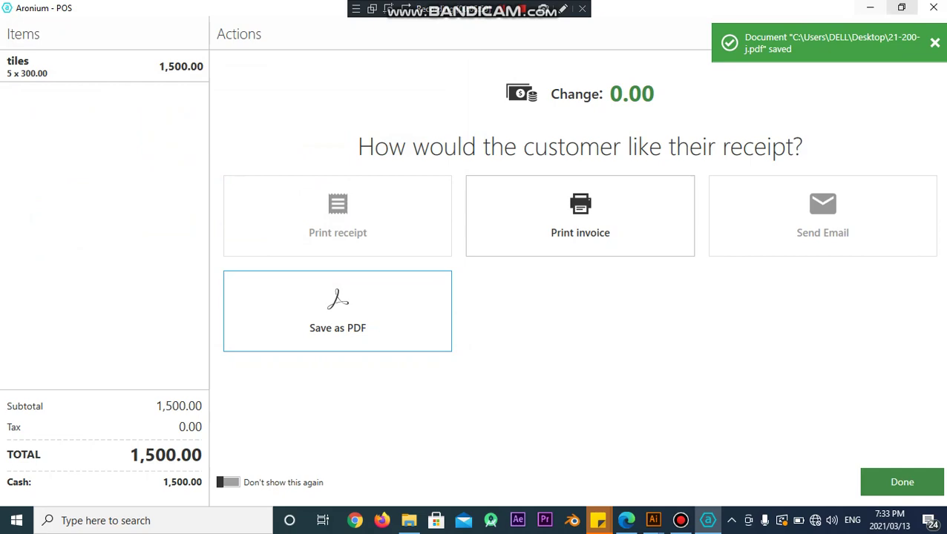
# Open the 21-200-j PDF from the desktop, examine its billing and company details, and close it.
pyautogui.click(869, 8)
pyautogui.click(870, 10)
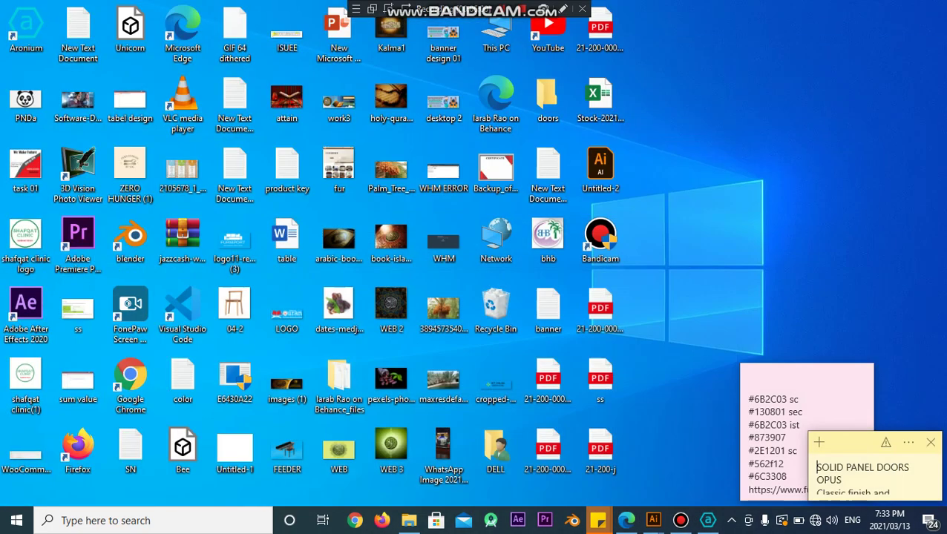
pyautogui.doubleClick(601, 449)
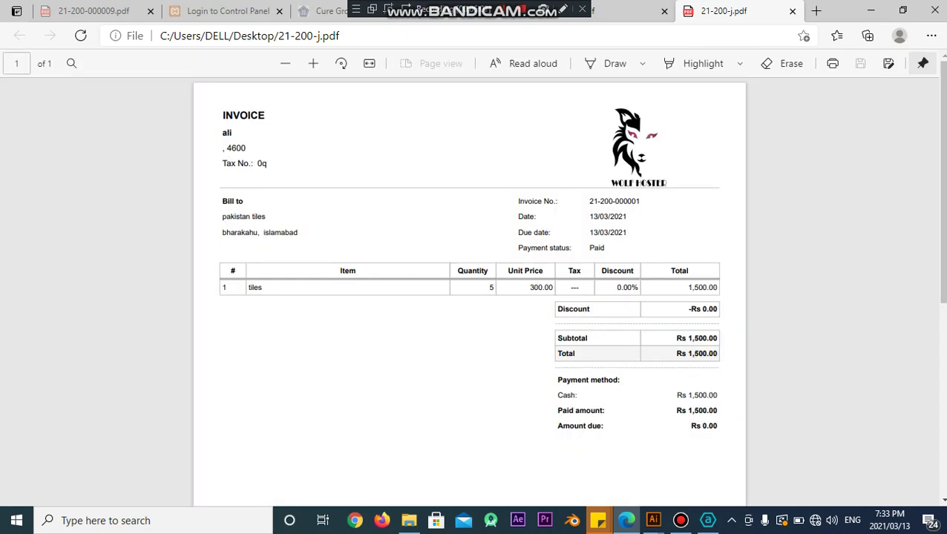
pyautogui.moveTo(222, 198); pyautogui.dragTo(297, 233)
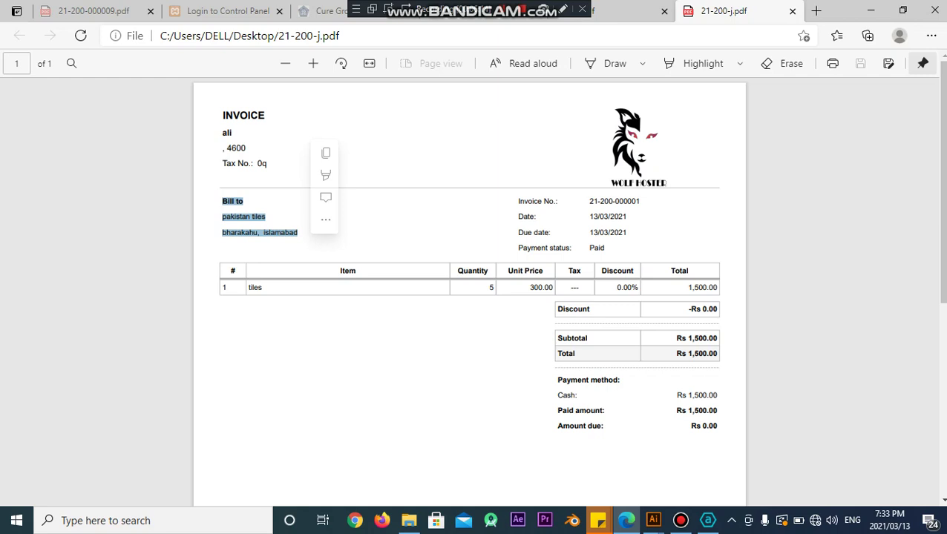
pyautogui.moveTo(266, 164); pyautogui.dragTo(224, 115)
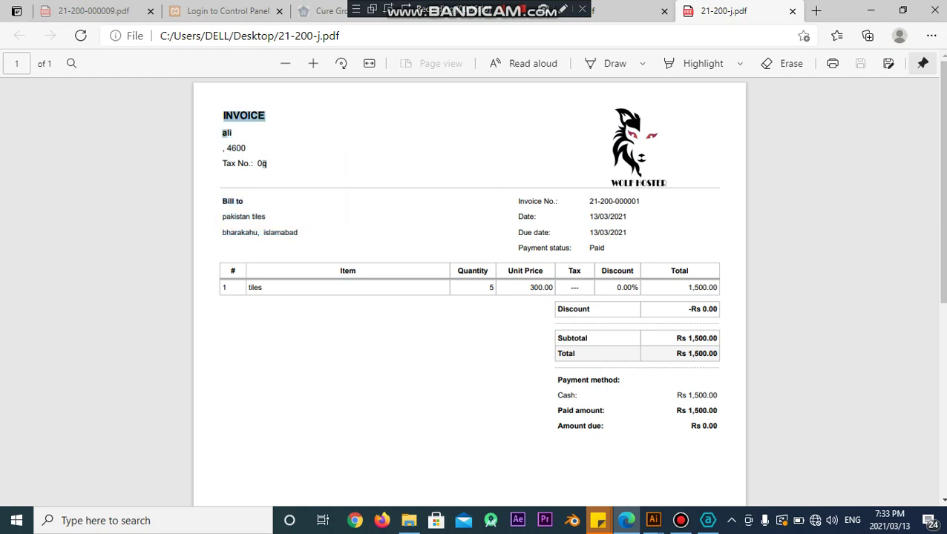
pyautogui.click(326, 145)
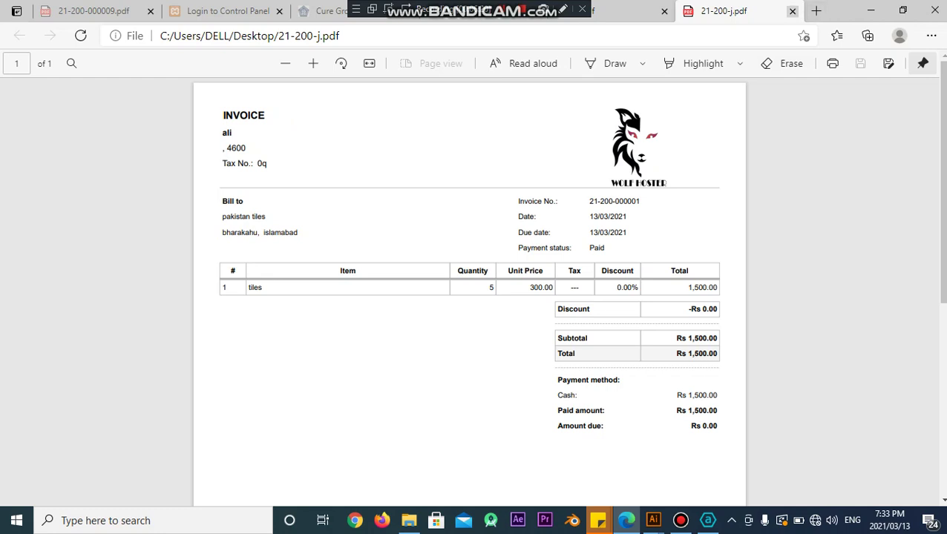
pyautogui.click(792, 11)
# Switch back to Aronium, finish the sale and open the management dashboard.
pyautogui.click(708, 520)
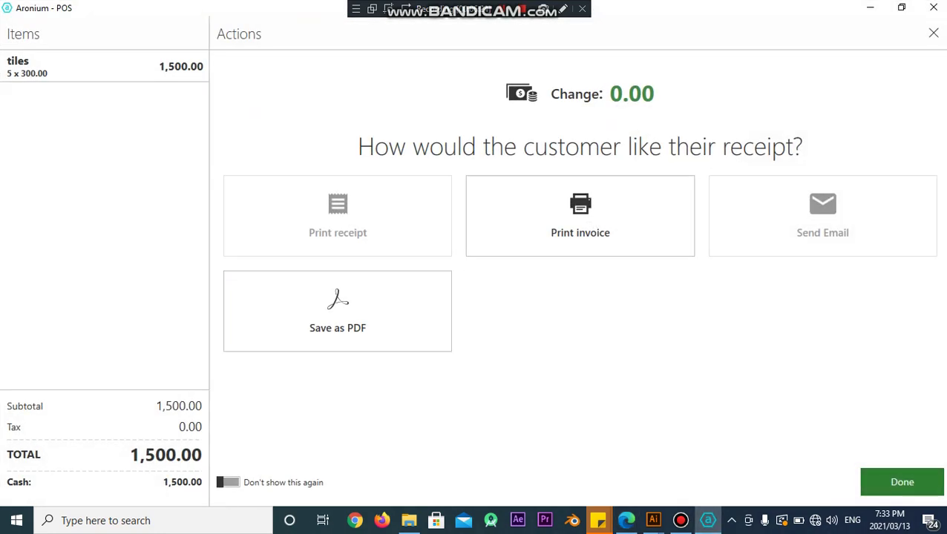
pyautogui.click(901, 482)
pyautogui.click(913, 474)
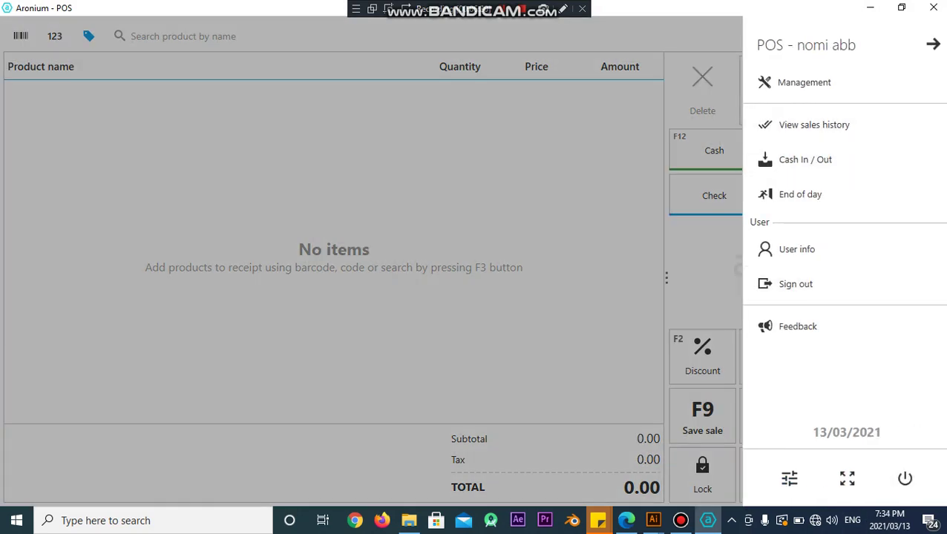
pyautogui.click(804, 82)
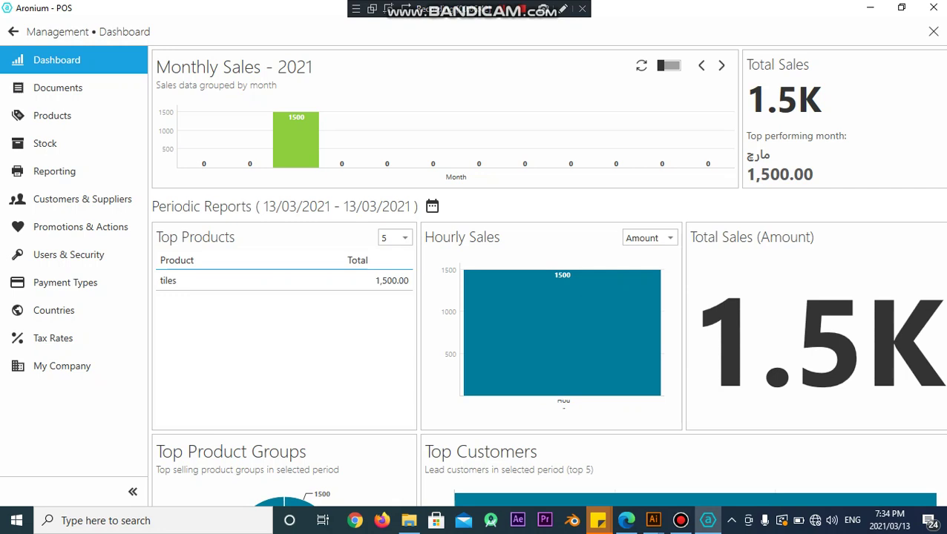
pyautogui.click(432, 207)
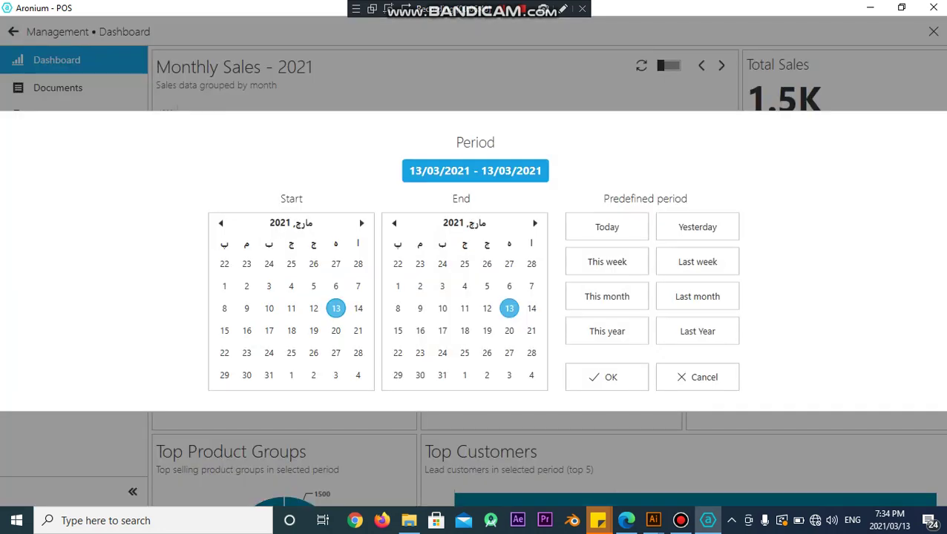
pyautogui.click(358, 309)
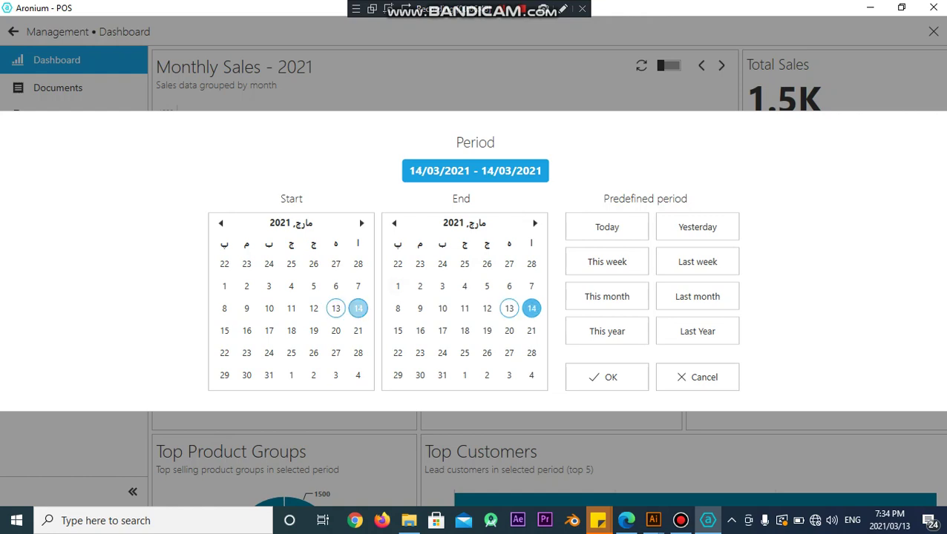
pyautogui.click(606, 227)
pyautogui.click(697, 227)
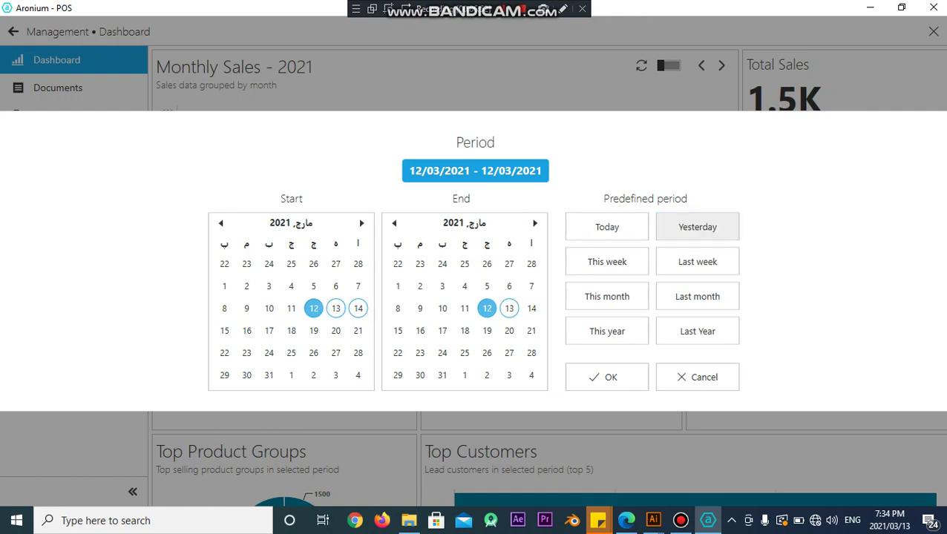
pyautogui.click(606, 262)
pyautogui.click(697, 377)
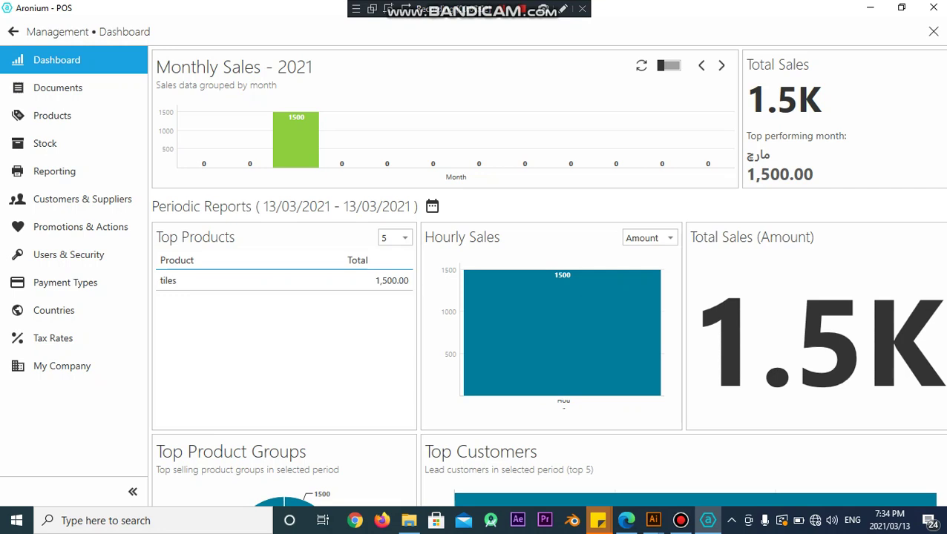
# Set the dashboard's periodic reports to start and end on 12/03/2021.
pyautogui.click(432, 206)
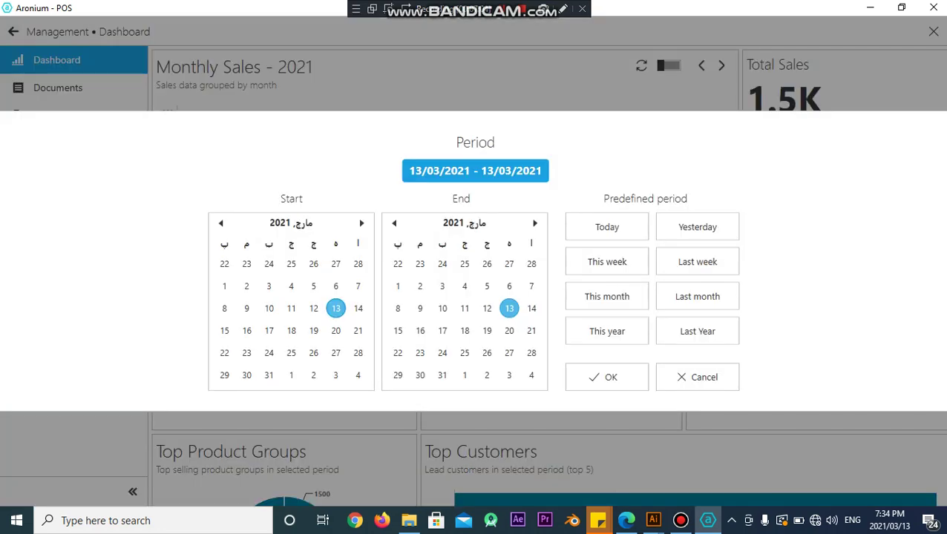
pyautogui.click(357, 308)
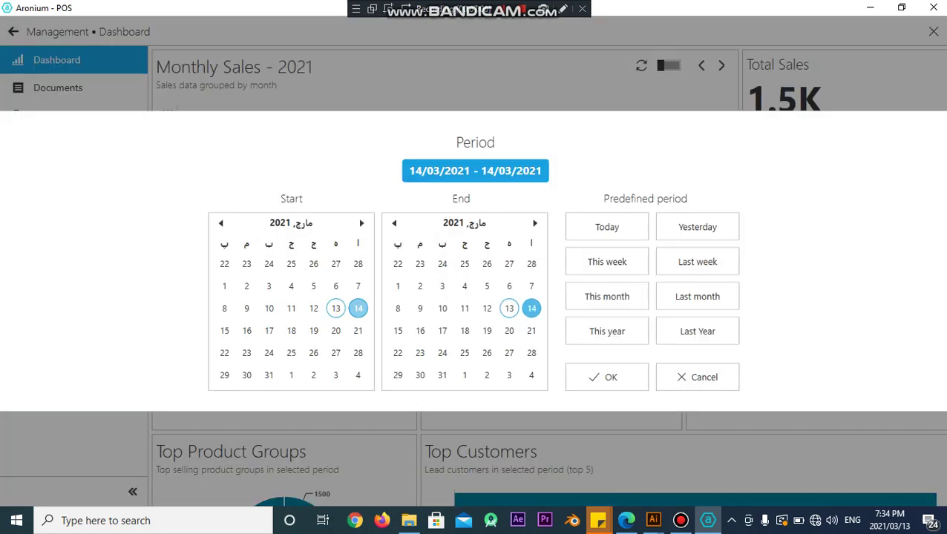
pyautogui.click(313, 331)
pyautogui.click(313, 309)
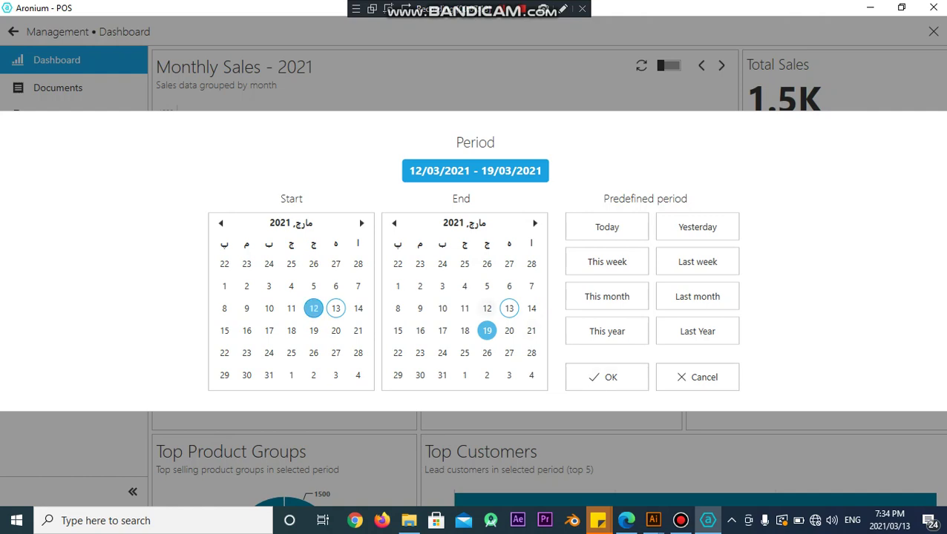
pyautogui.click(487, 308)
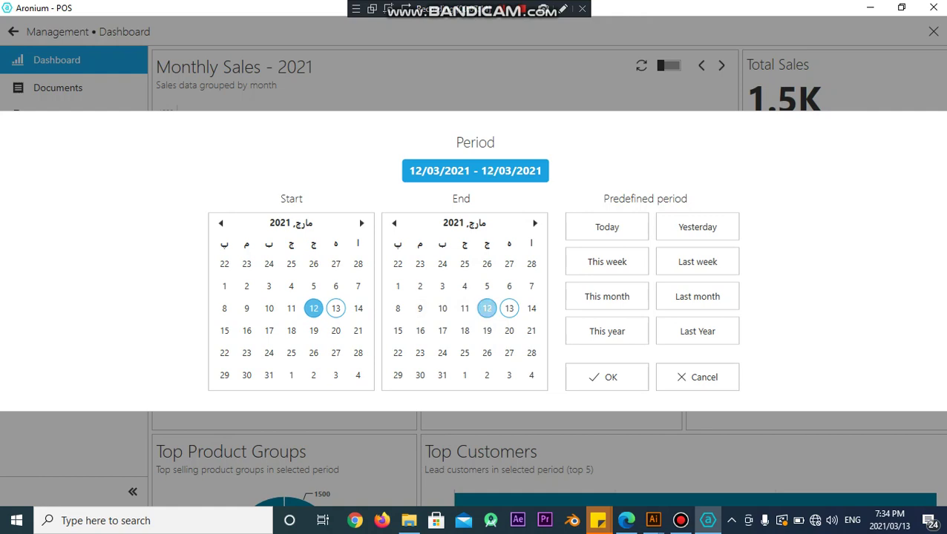
pyautogui.click(606, 377)
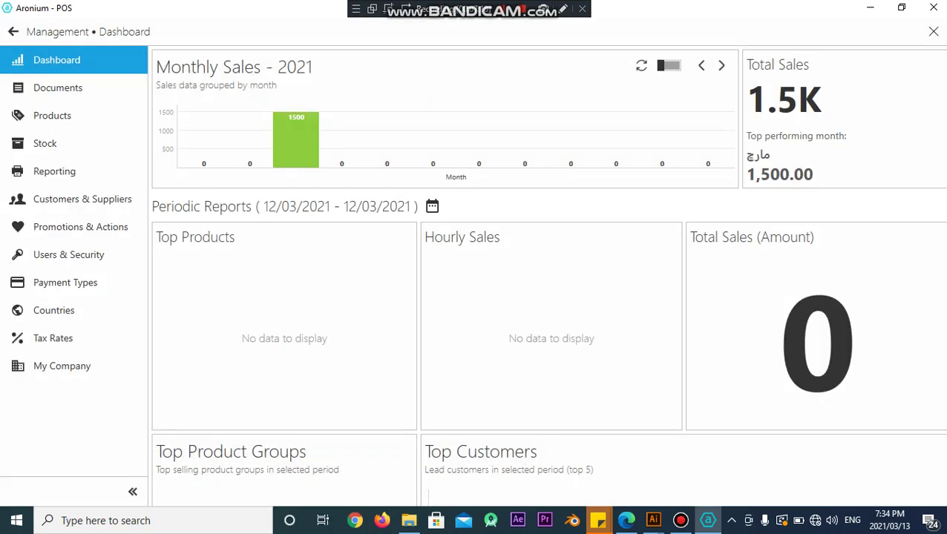
# Set the period of the dashboard's periodic reports to 12/03/2021 - 19/03/2021.
pyautogui.click(432, 205)
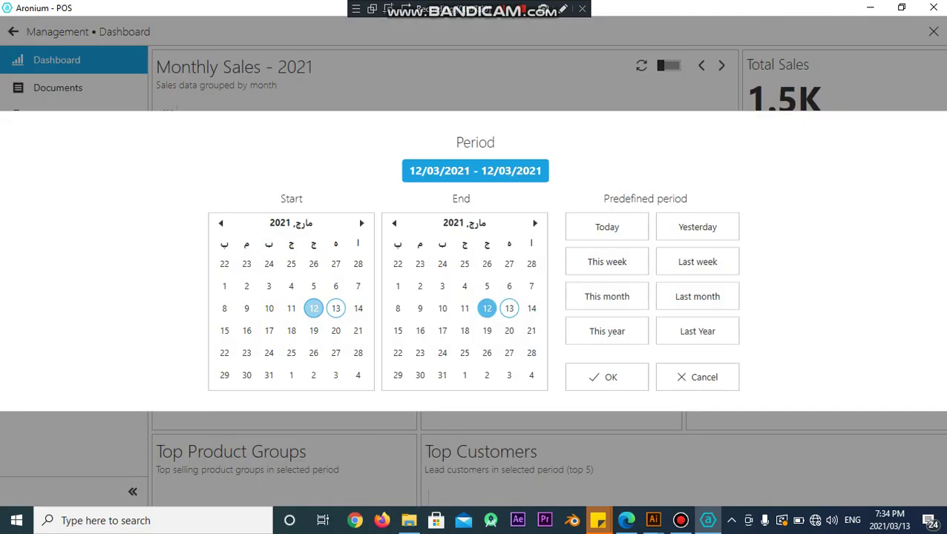
pyautogui.click(313, 331)
pyautogui.click(313, 307)
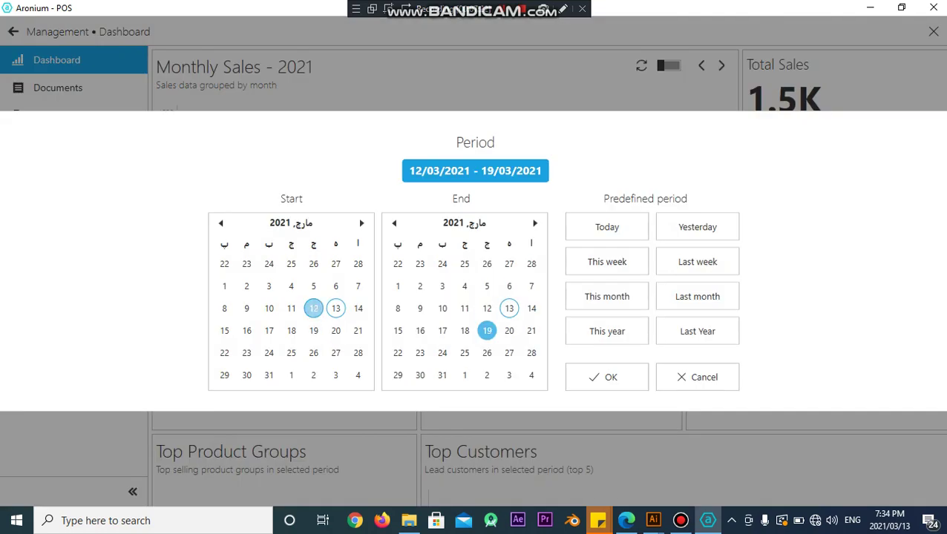
pyautogui.click(606, 377)
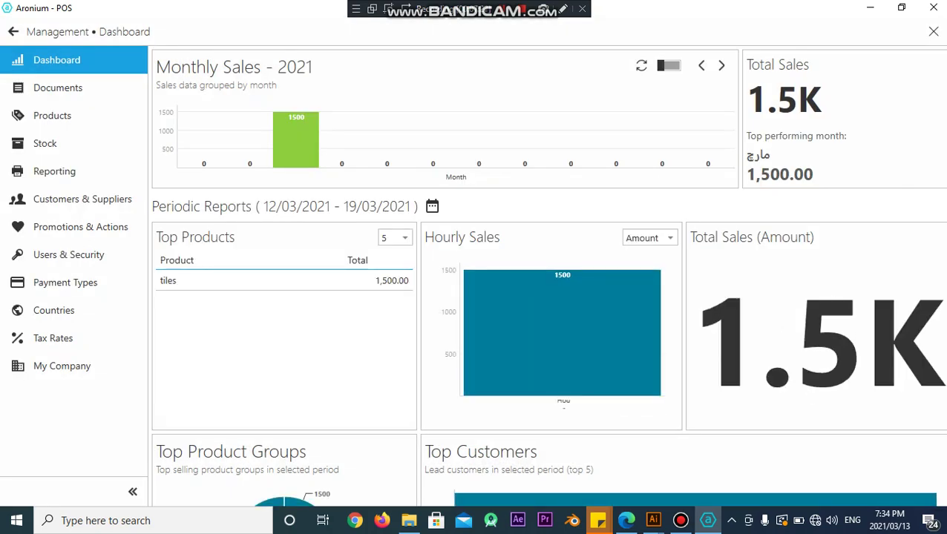
# Examine the top product groups and top customers on the dashboard, and reapply the same report period.
pyautogui.scroll(-3, 805, 374)
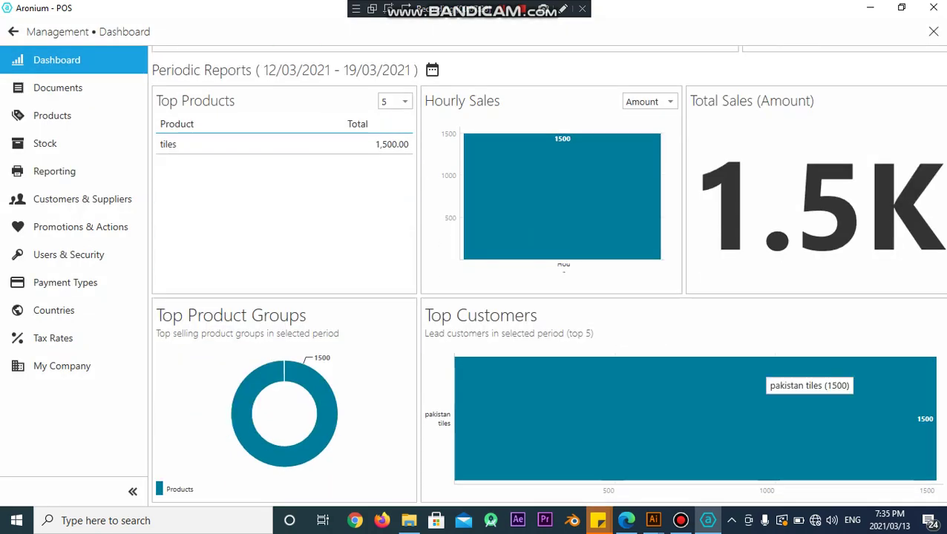
pyautogui.scroll(3, 804, 375)
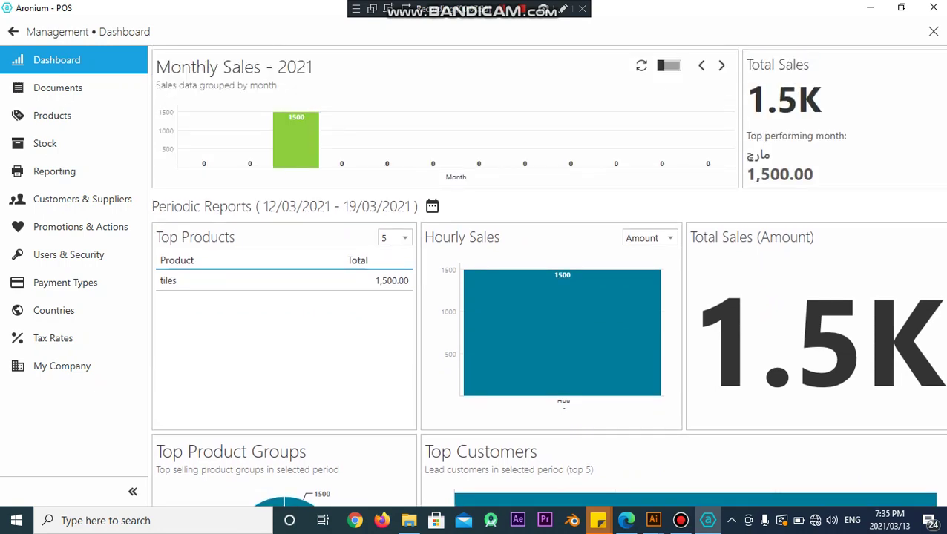
pyautogui.click(431, 207)
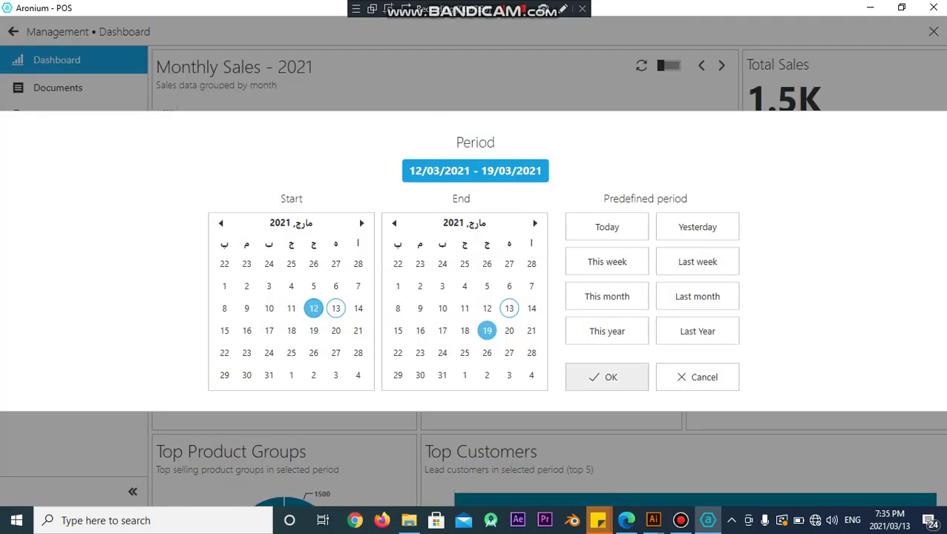
pyautogui.click(606, 377)
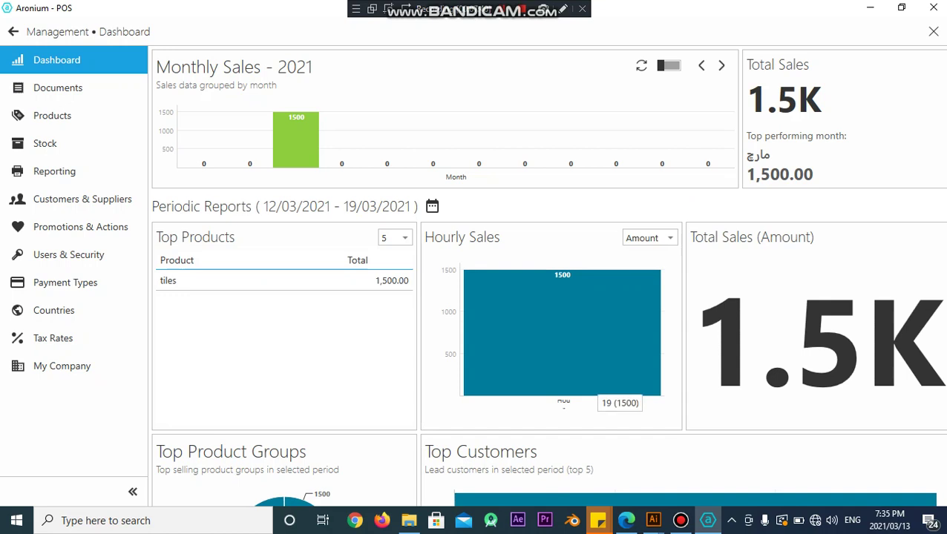